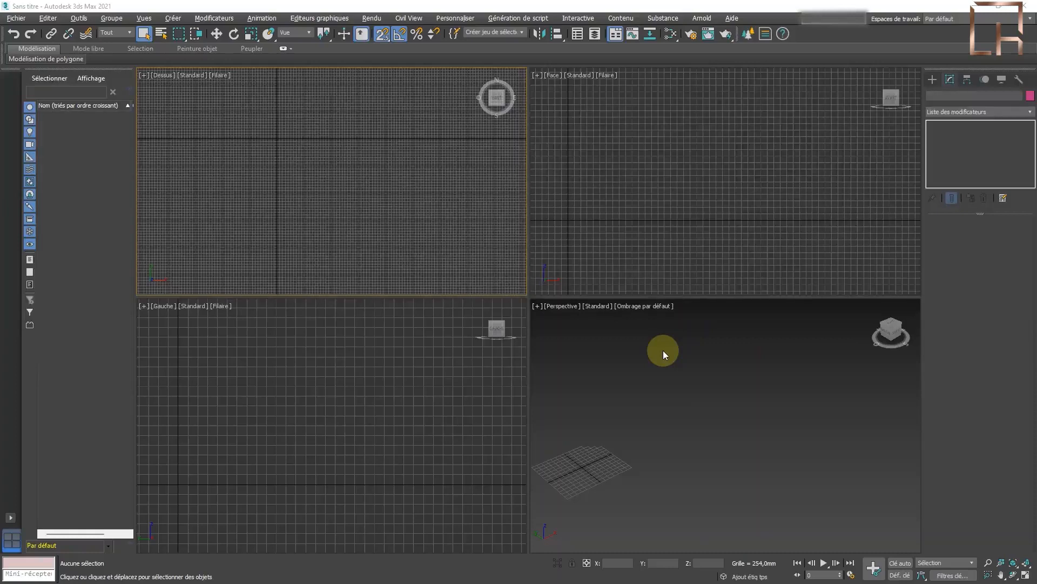
Set the display unit scale to metric millimetres (Millimètres) in the units setup and confirm it
click(448, 20)
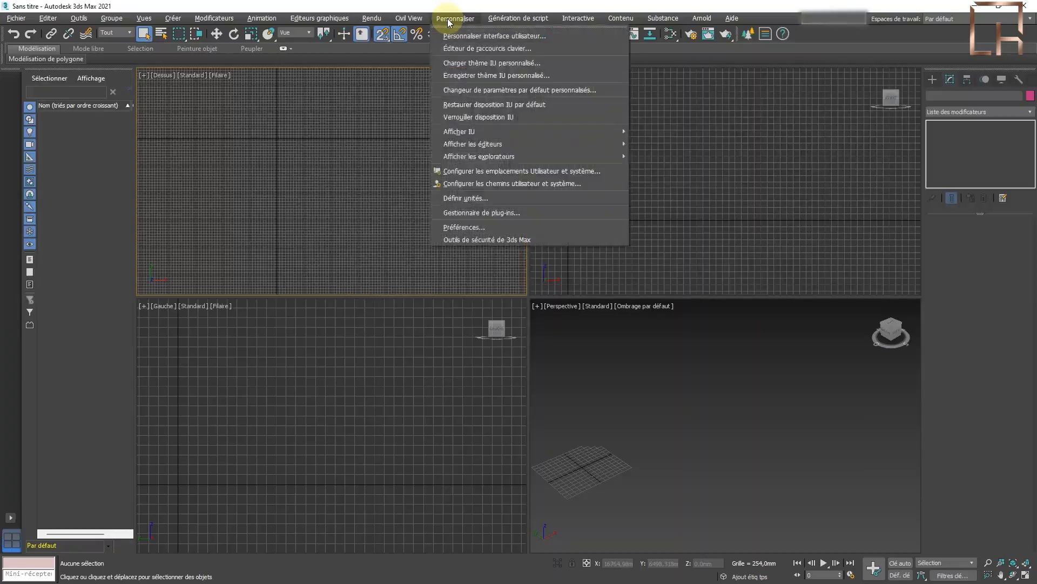
click(449, 197)
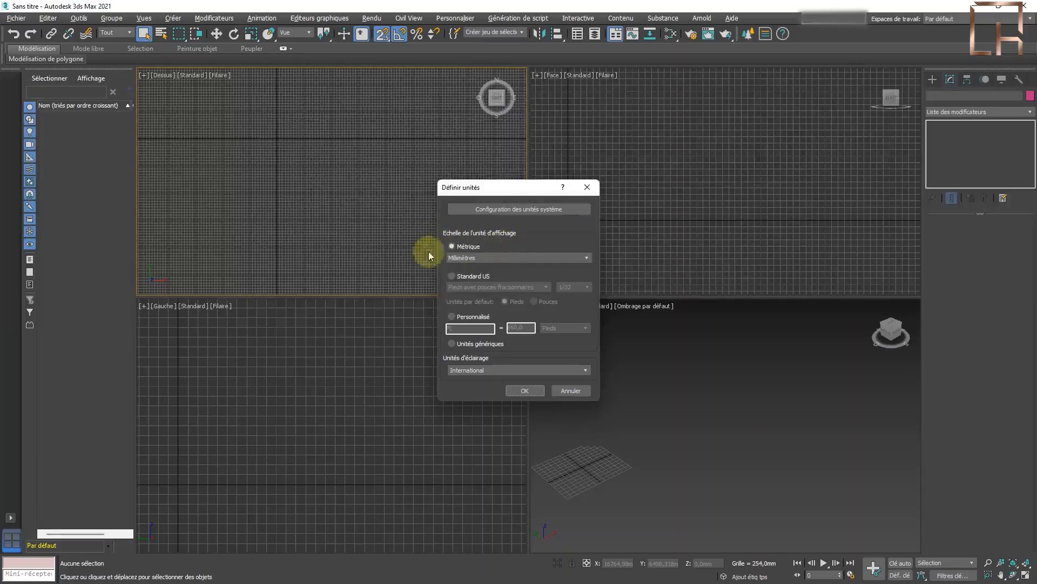
click(475, 258)
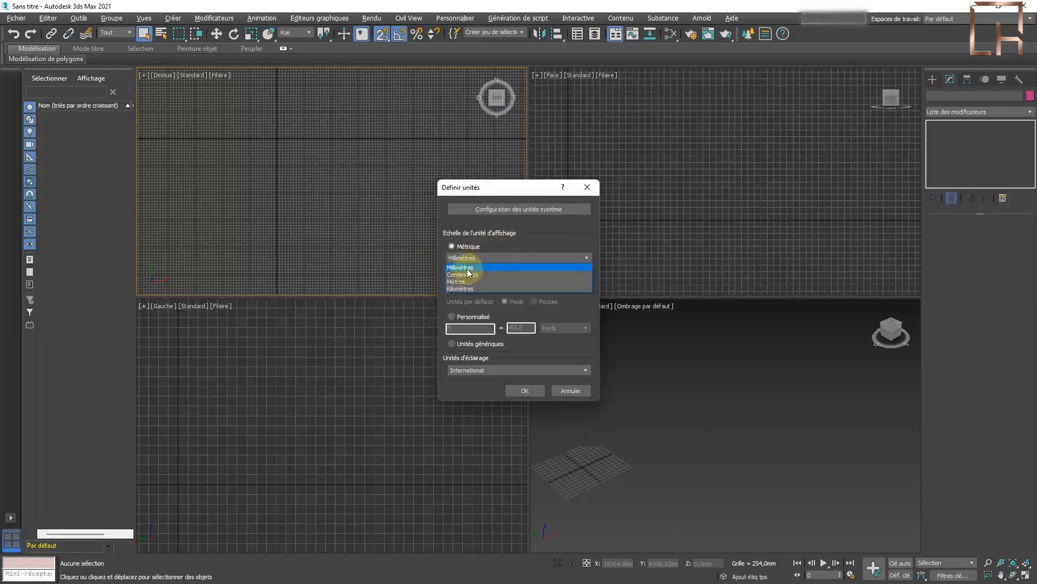
click(475, 266)
click(521, 390)
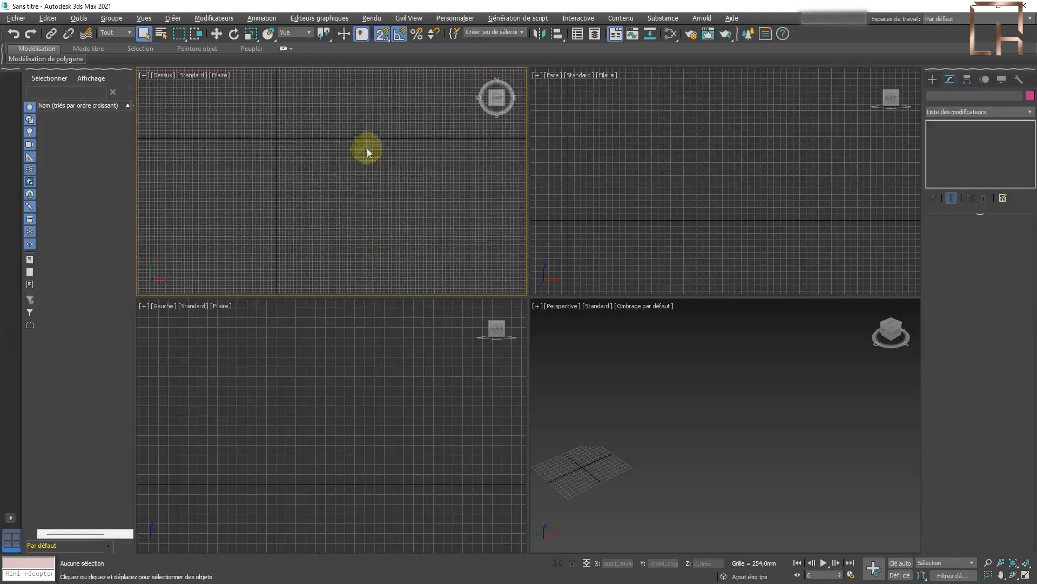
Have the angle snap active and set the object snap toggle to its 2.5D mode
click(400, 36)
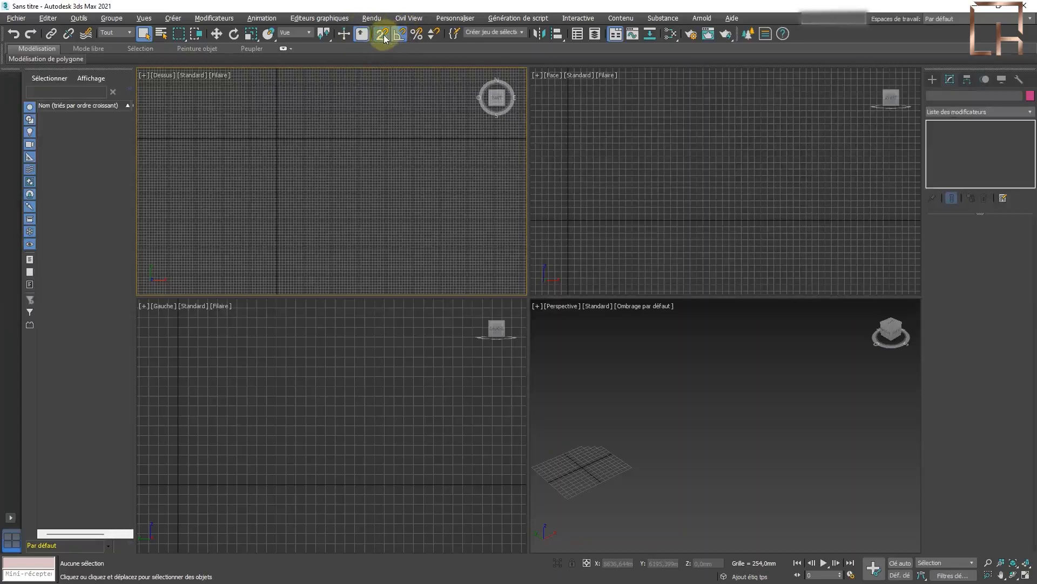
mouse_move(384, 36)
mouse_down()
mouse_move(385, 81)
mouse_move(414, 56)
mouse_move(386, 52)
mouse_up()
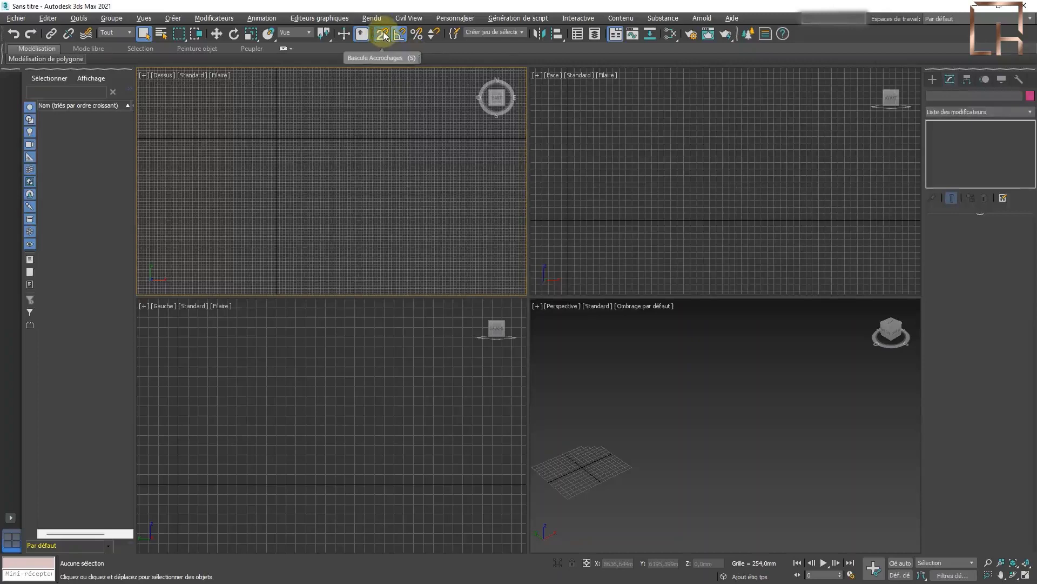
click(384, 36)
drag(383, 36, 382, 69)
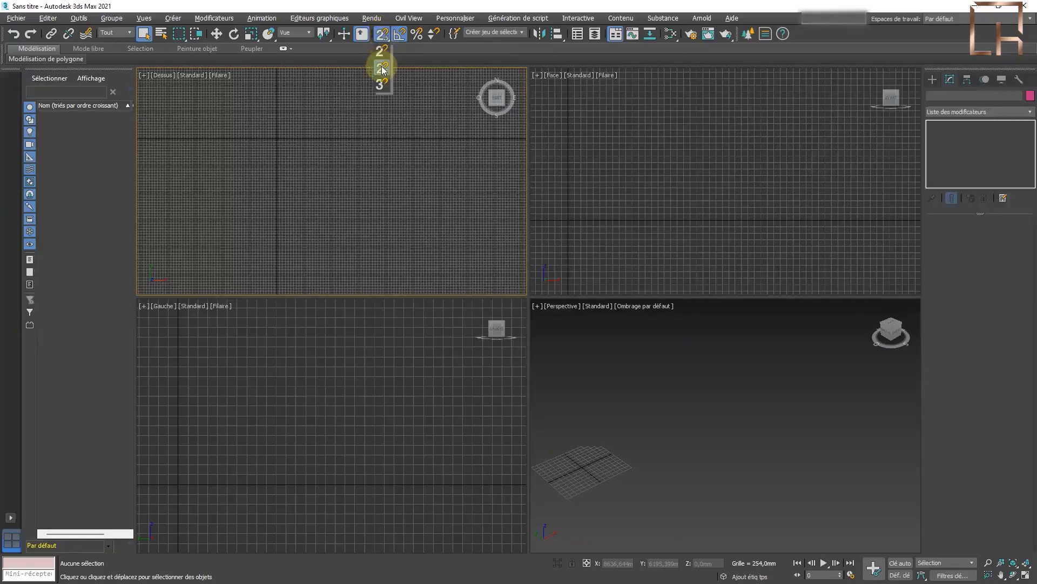
Configure snapping to vertices only (Sommet) with axis constraints (Activer les contraintes d'axe) enabled, and close the snap settings
right_click(382, 34)
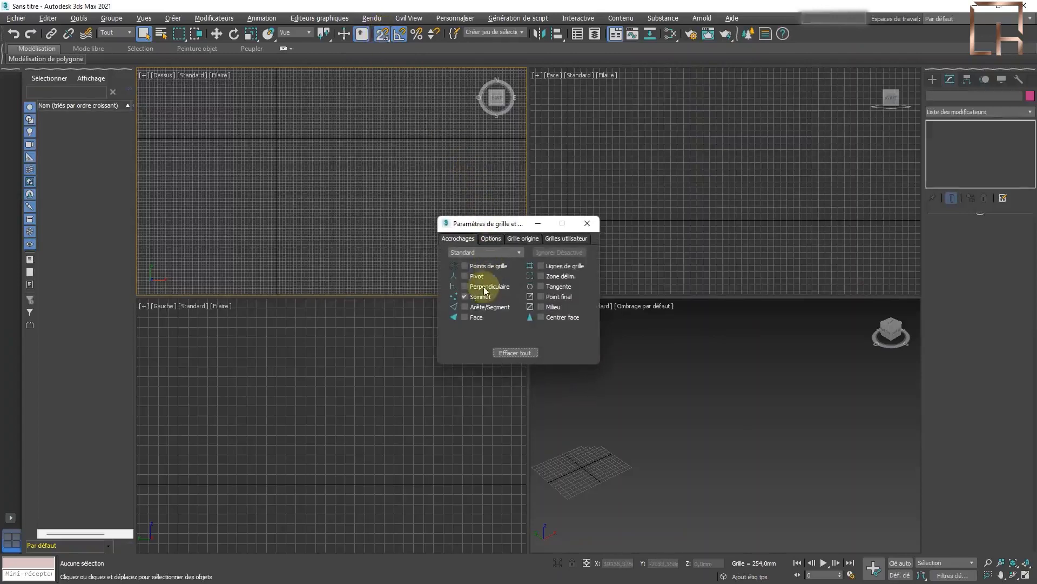
click(465, 294)
click(465, 296)
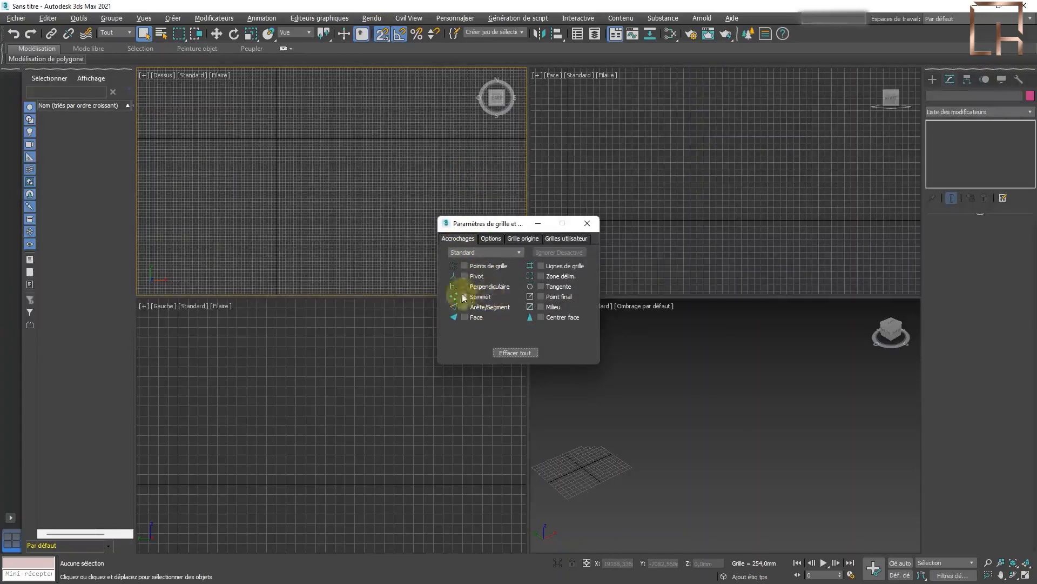
click(491, 239)
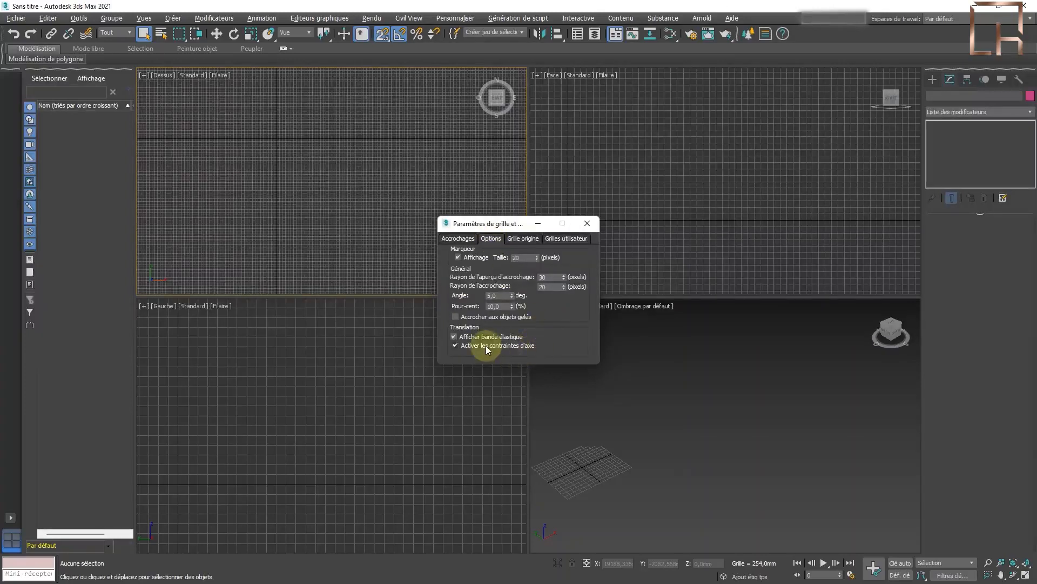
click(454, 345)
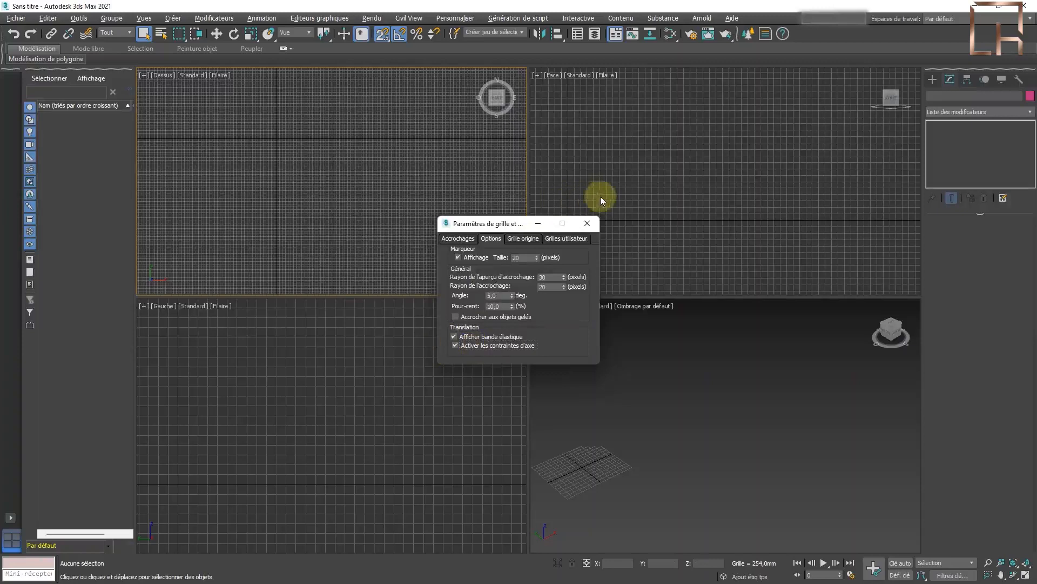
click(587, 222)
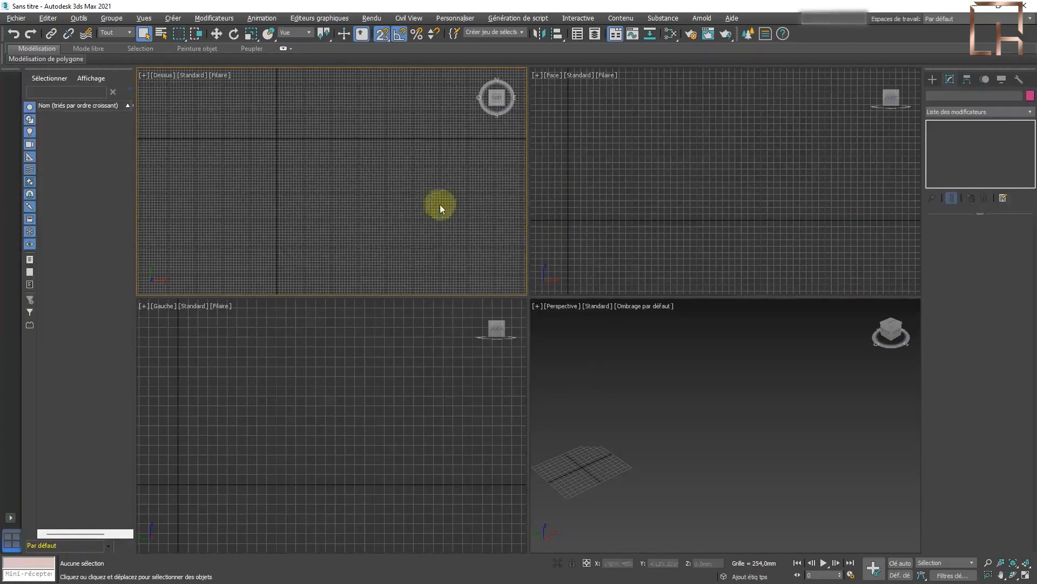
Go through the Top, Front, Left and Perspective viewports, making each one active in turn
middle_drag(316, 155, 188, 111)
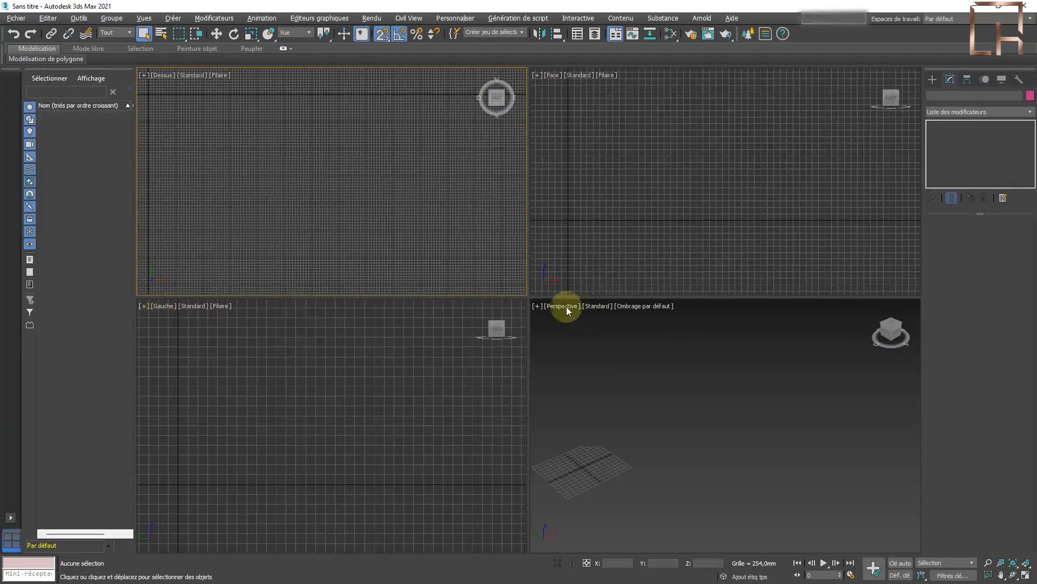
click(650, 143)
click(417, 336)
click(699, 363)
click(707, 230)
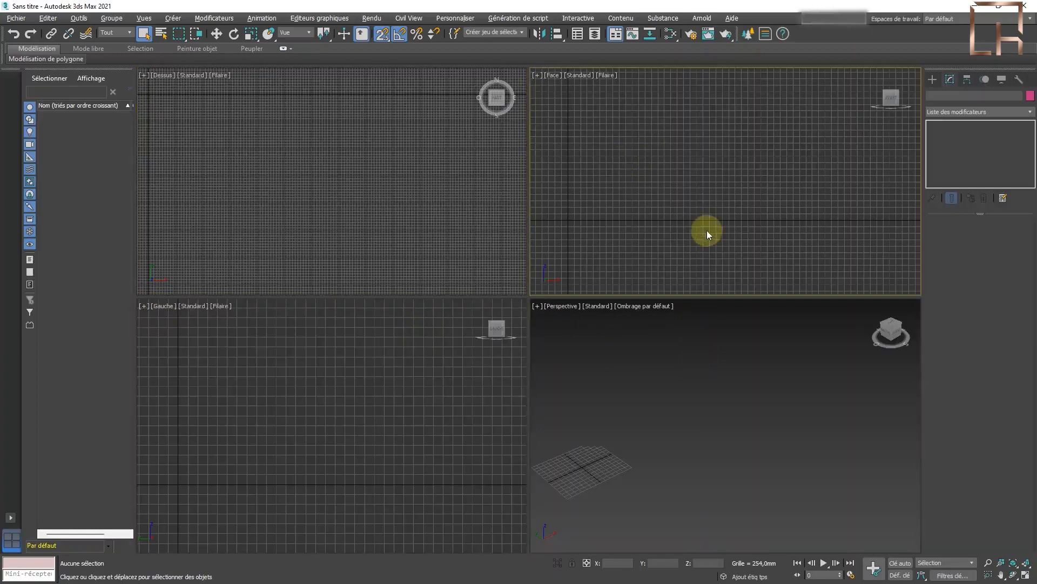
click(398, 211)
click(324, 417)
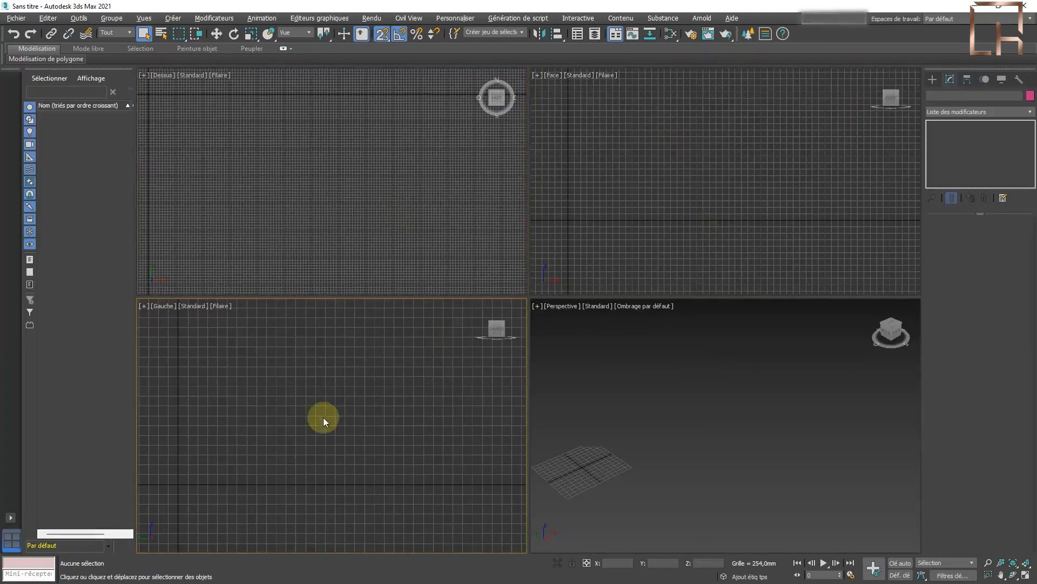
click(621, 384)
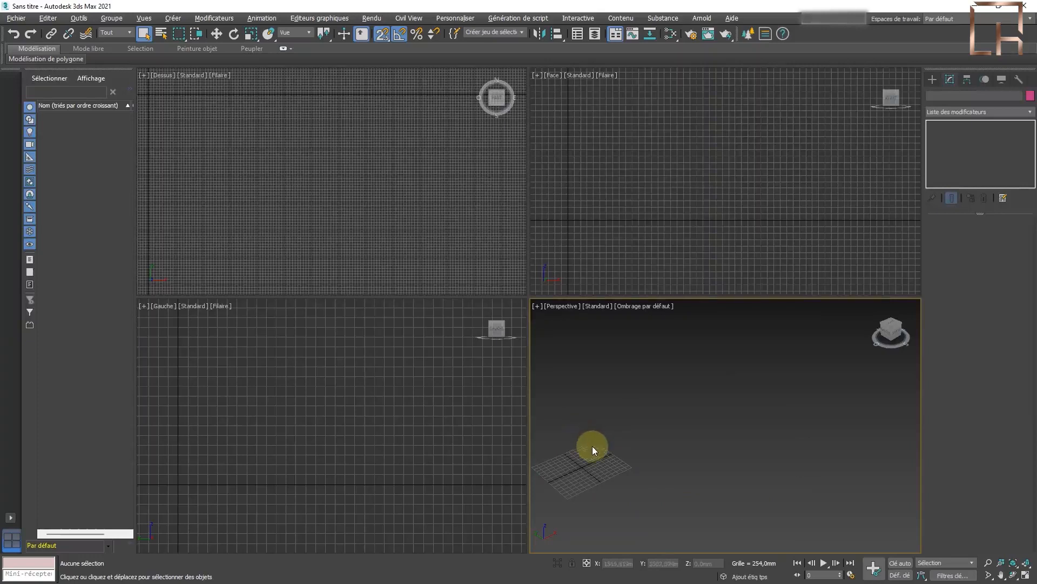
click(465, 243)
click(687, 214)
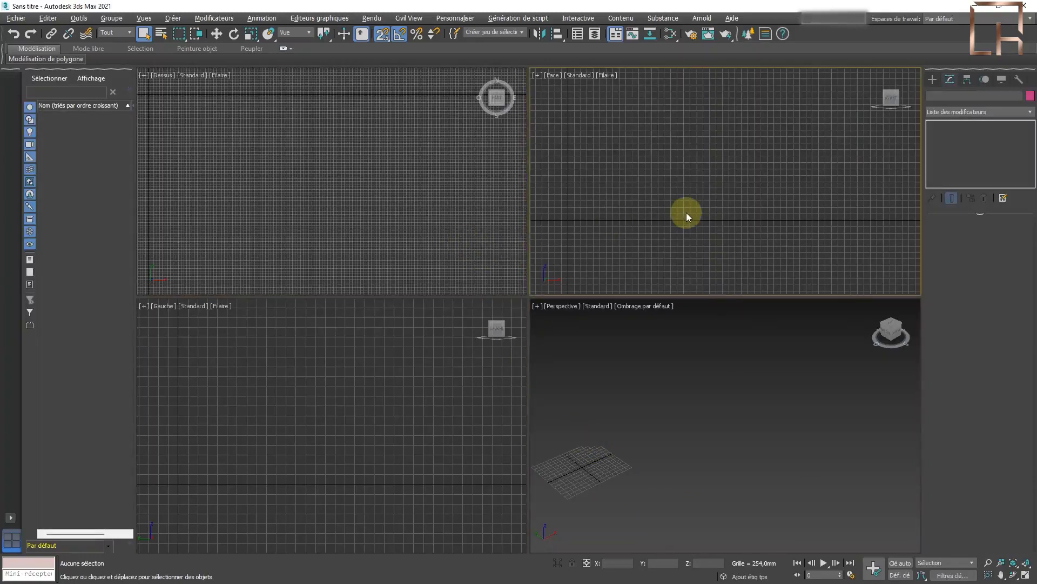
click(407, 352)
click(670, 353)
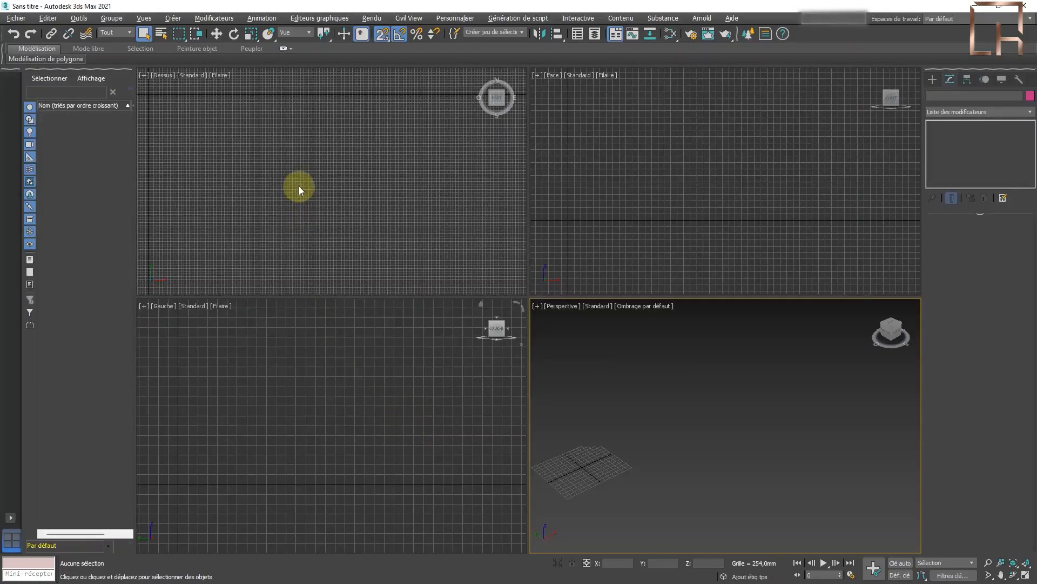
click(435, 151)
click(599, 160)
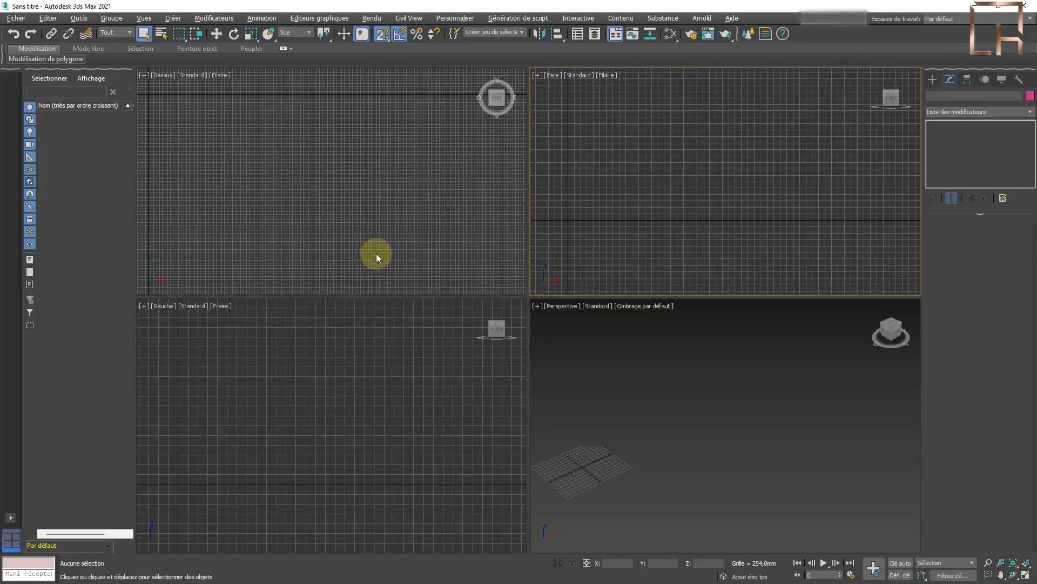
Import the Plan 3DS file from Support cours on drive A:, merging it with the scene, converting units and declining the animation length match
click(15, 19)
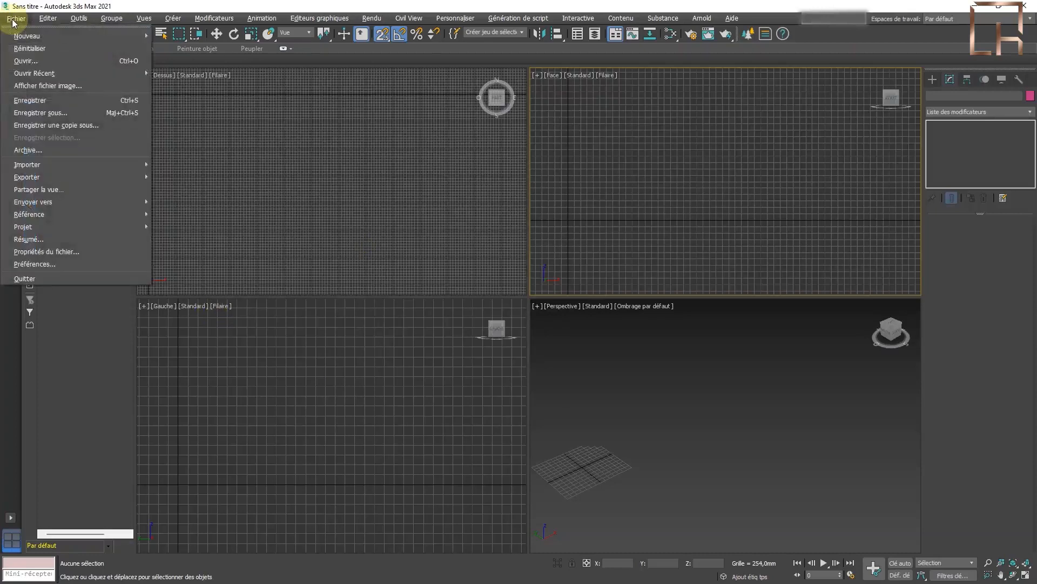
mouse_move(43, 164)
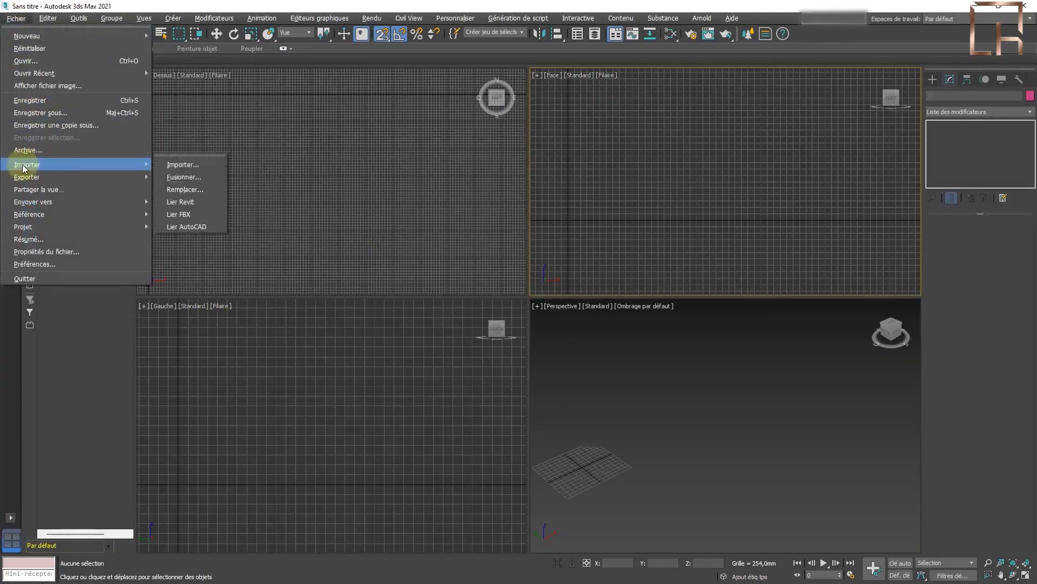
click(185, 165)
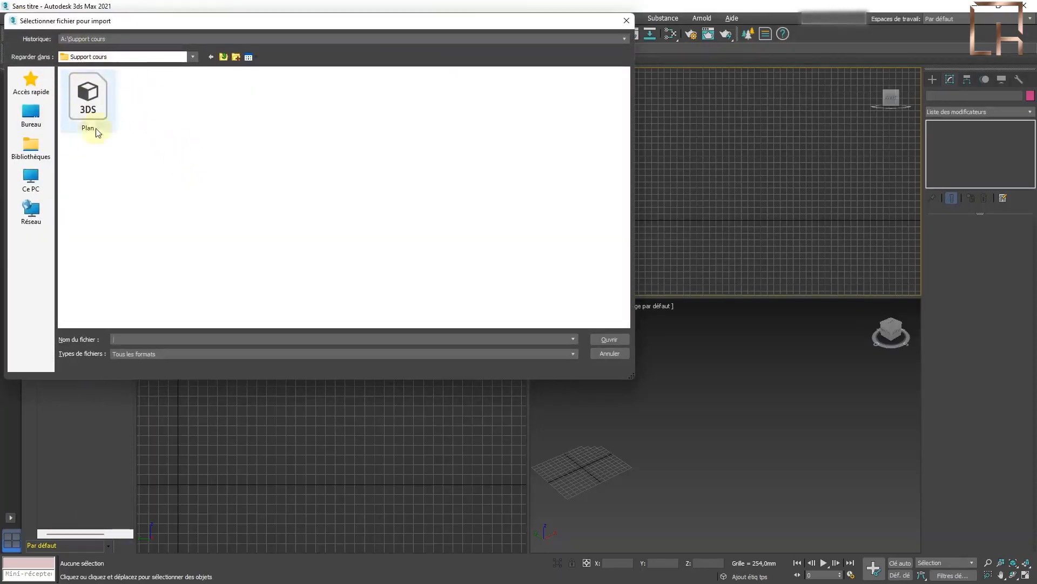
click(30, 182)
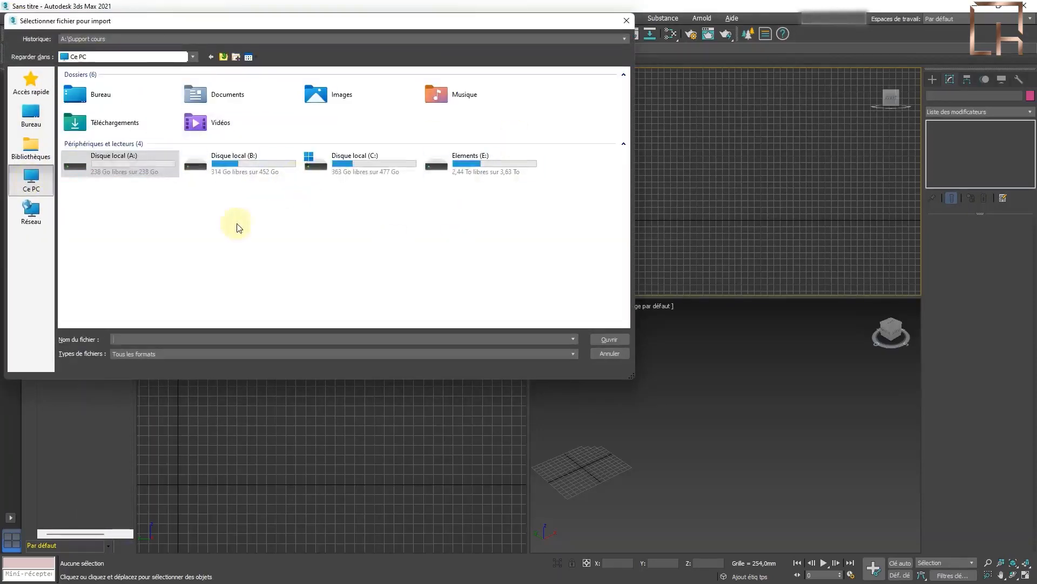
double_click(134, 168)
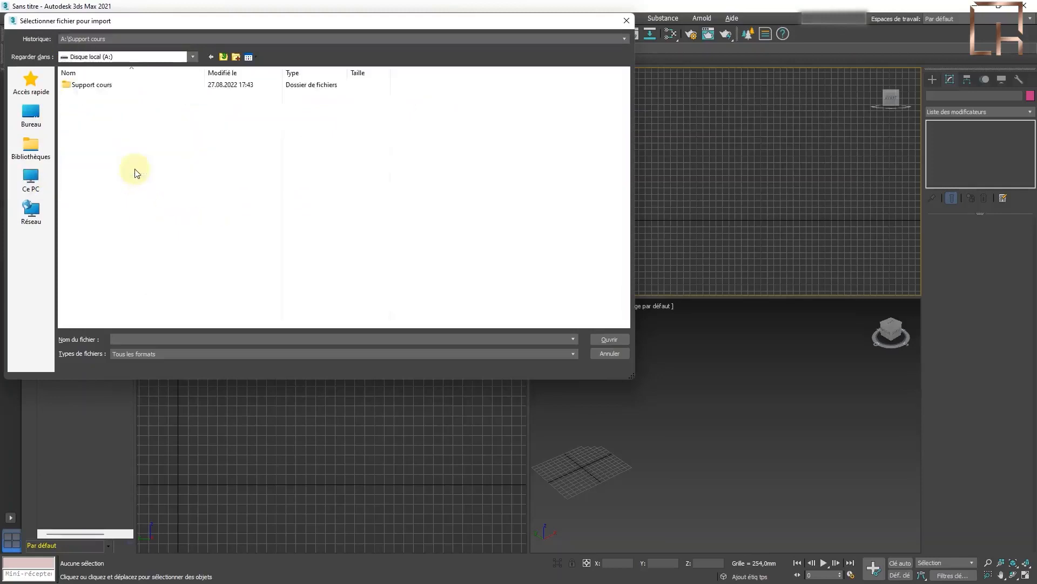
double_click(106, 88)
double_click(93, 98)
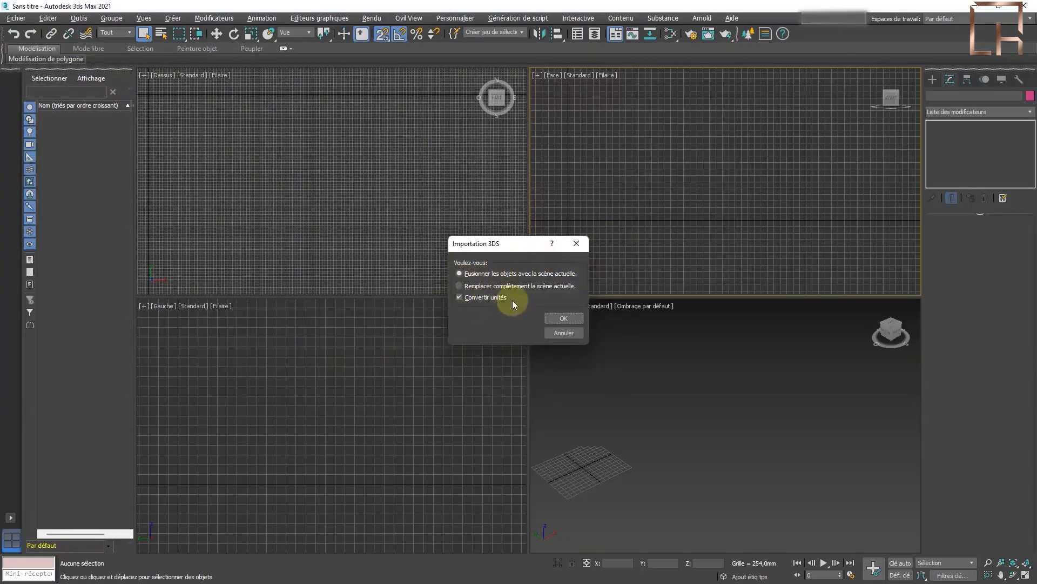
click(563, 318)
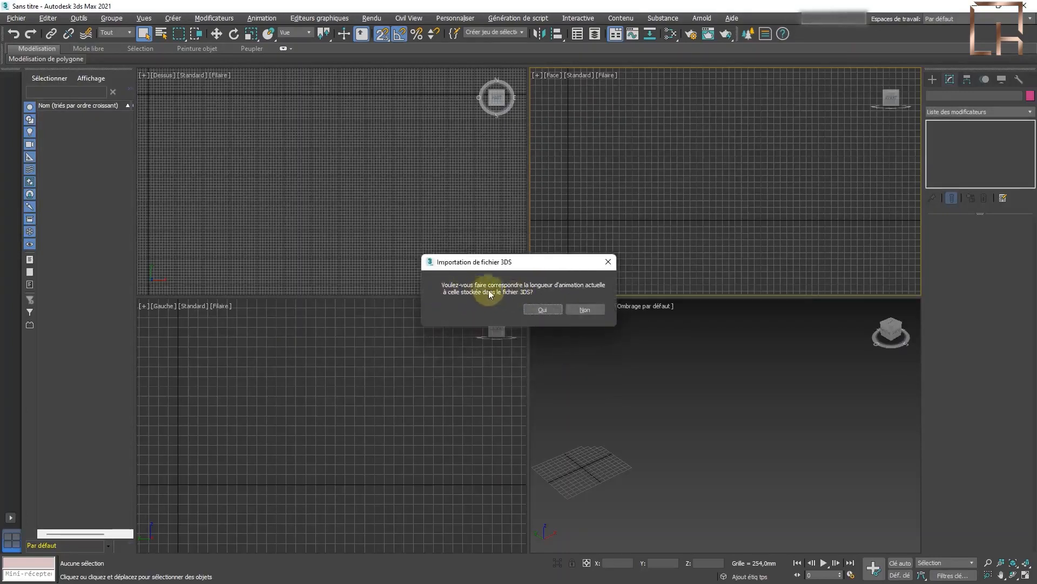
click(593, 310)
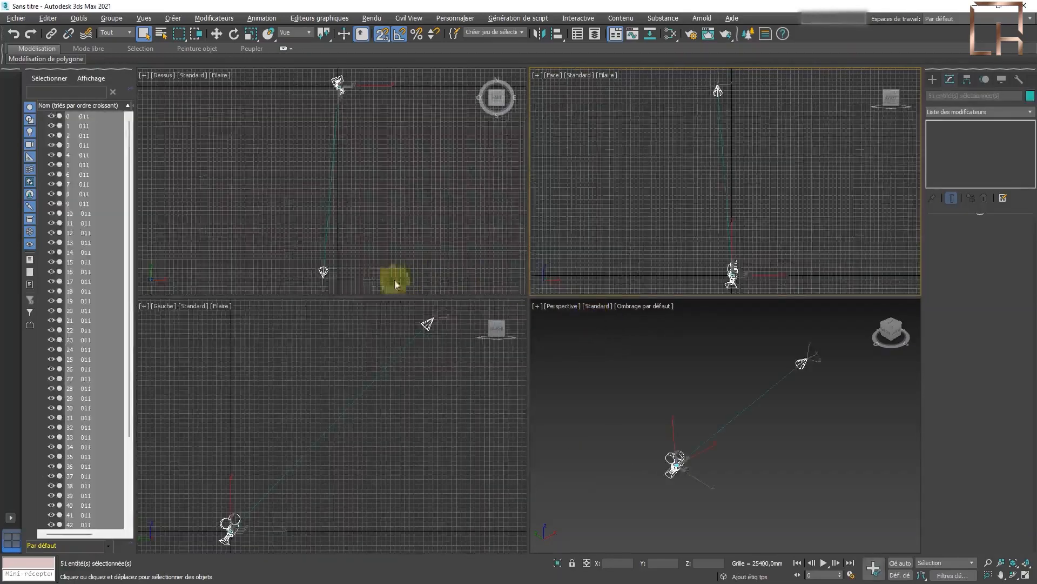
Delete the imported Sun light and the Cam_0 camera together with their targets, leaving only the floor plan objects
drag(348, 290, 288, 230)
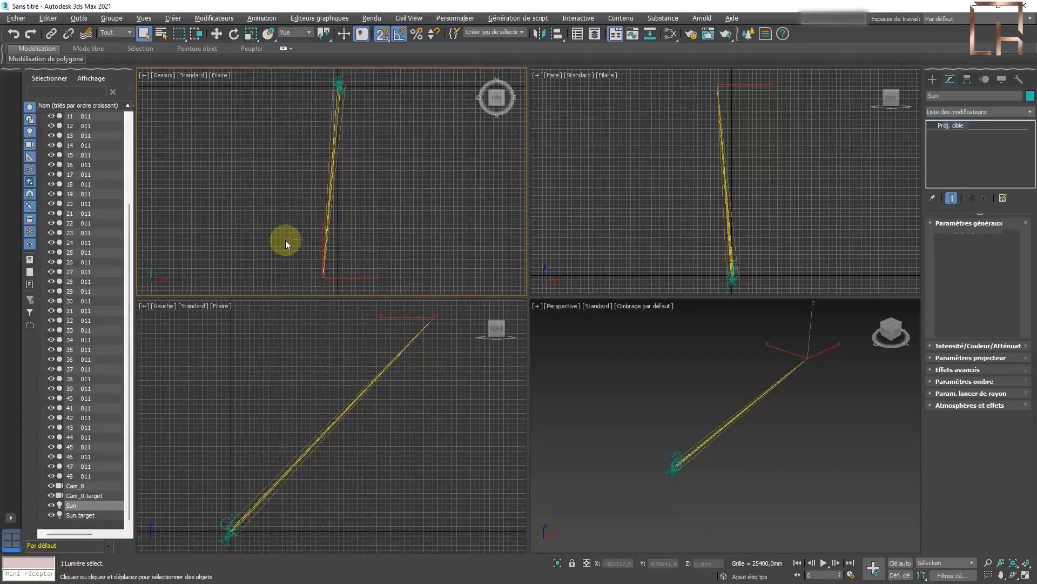
key(Delete)
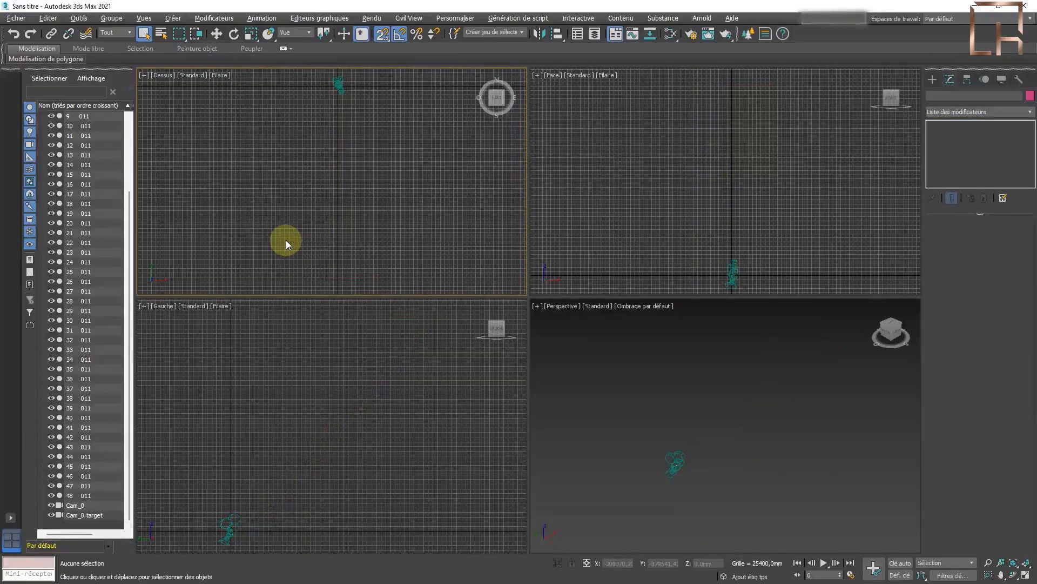
click(337, 83)
scroll(338, 87, up, 9)
scroll(429, 164, up, 2)
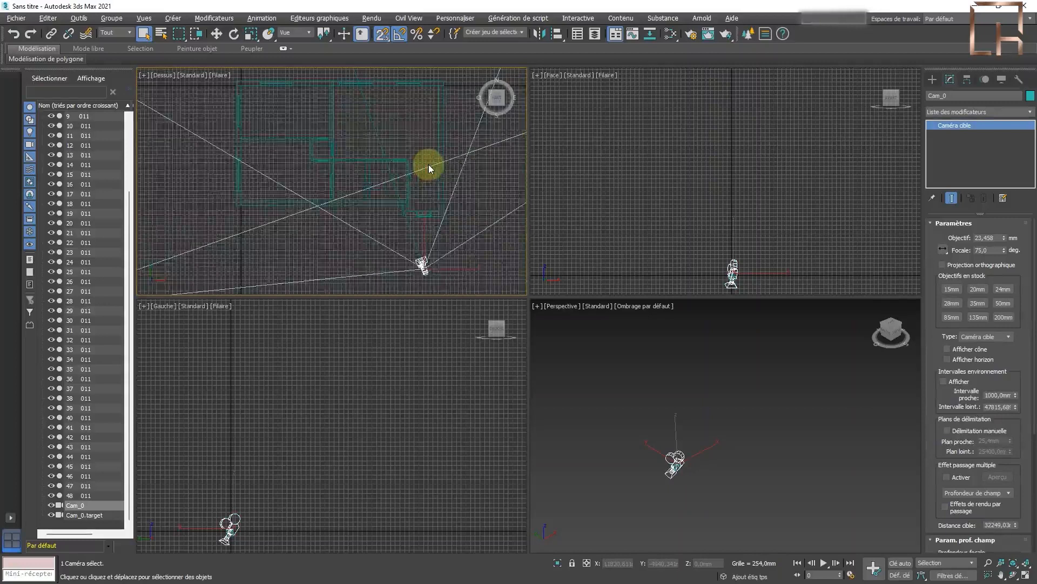
scroll(429, 165, down, 6)
scroll(429, 164, up, 4)
key(Delete)
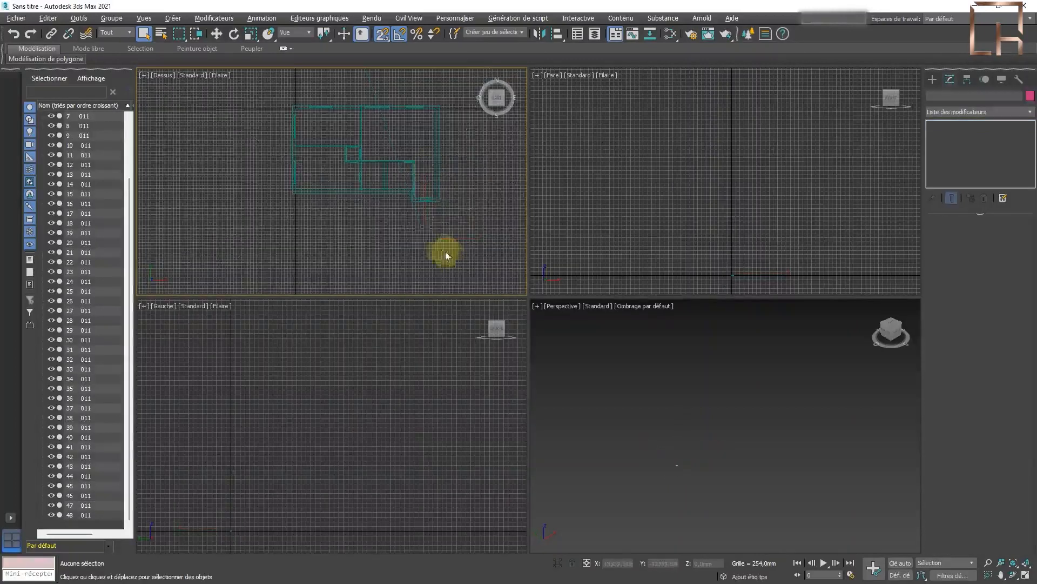
Frame the imported floor plan in the Top, Front, Left and Perspective viewports
middle_drag(459, 221, 413, 255)
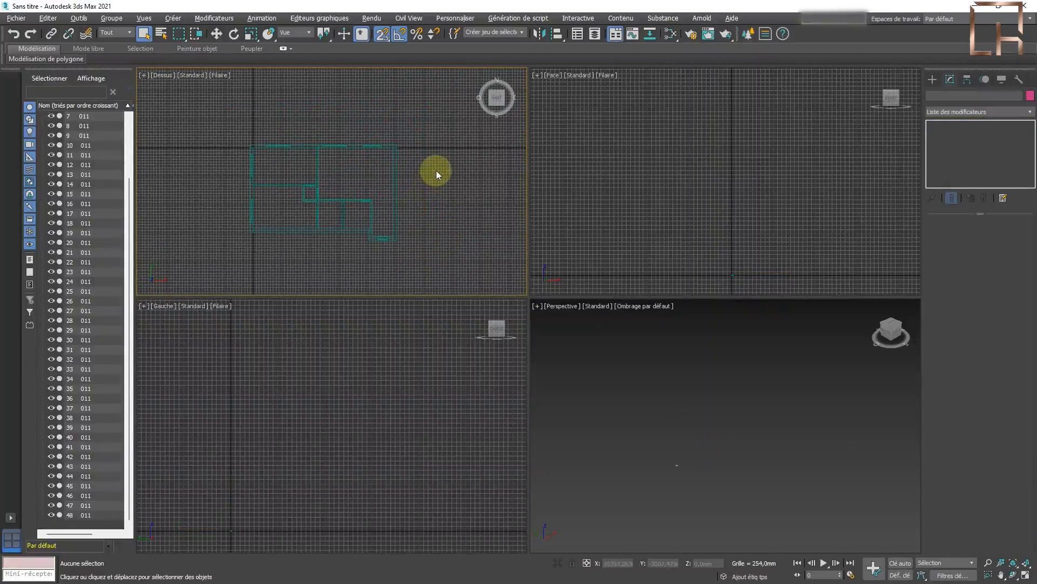
scroll(429, 166, up, 3)
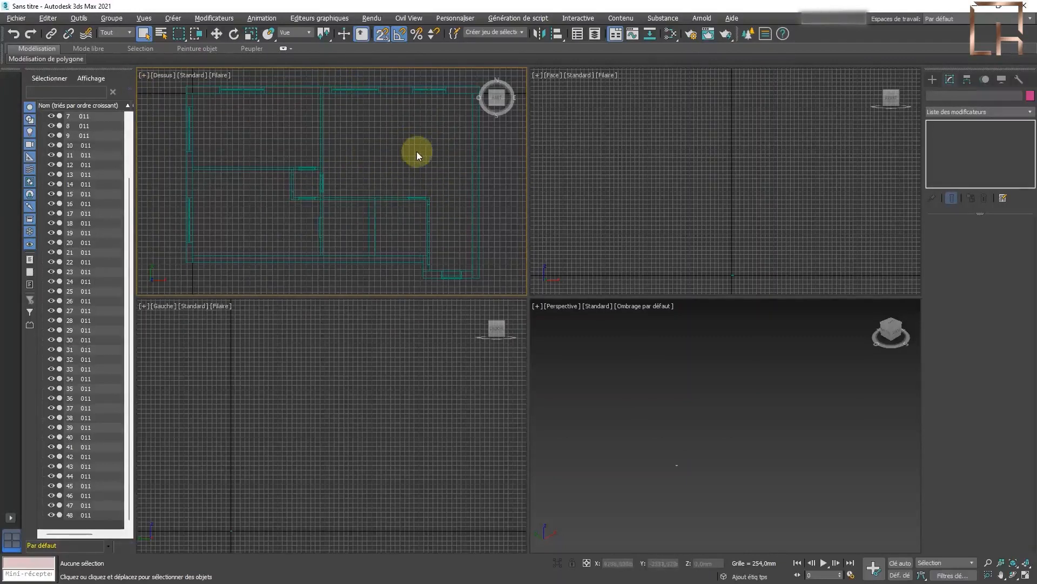
click(641, 168)
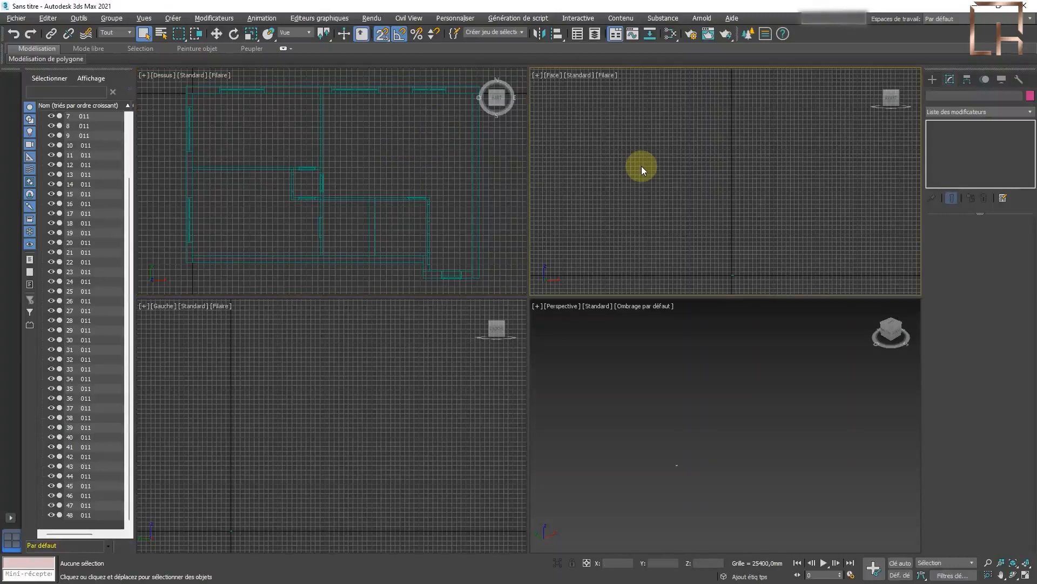
key(z)
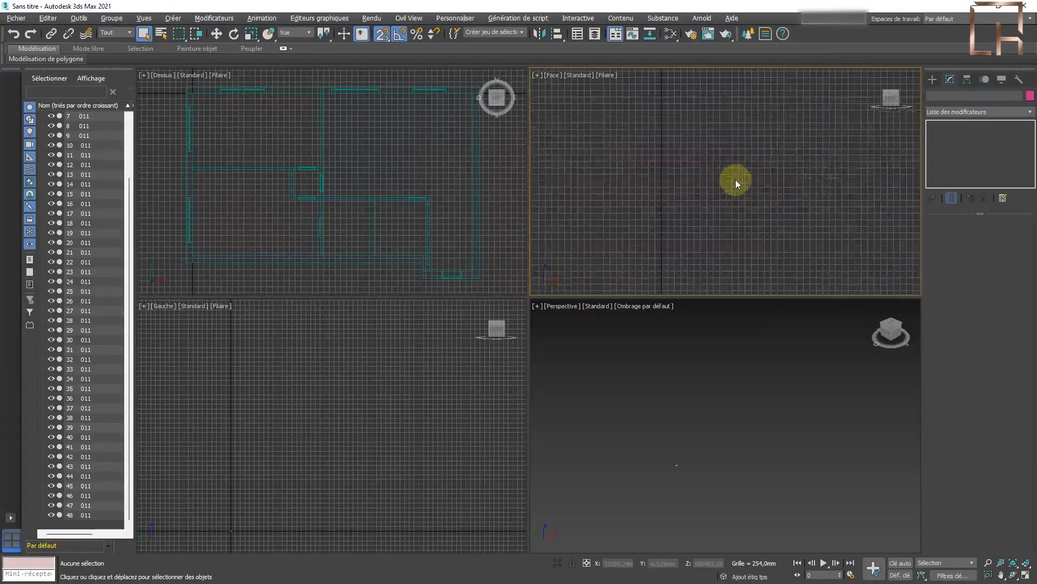
click(281, 419)
key(z)
click(688, 390)
key(z)
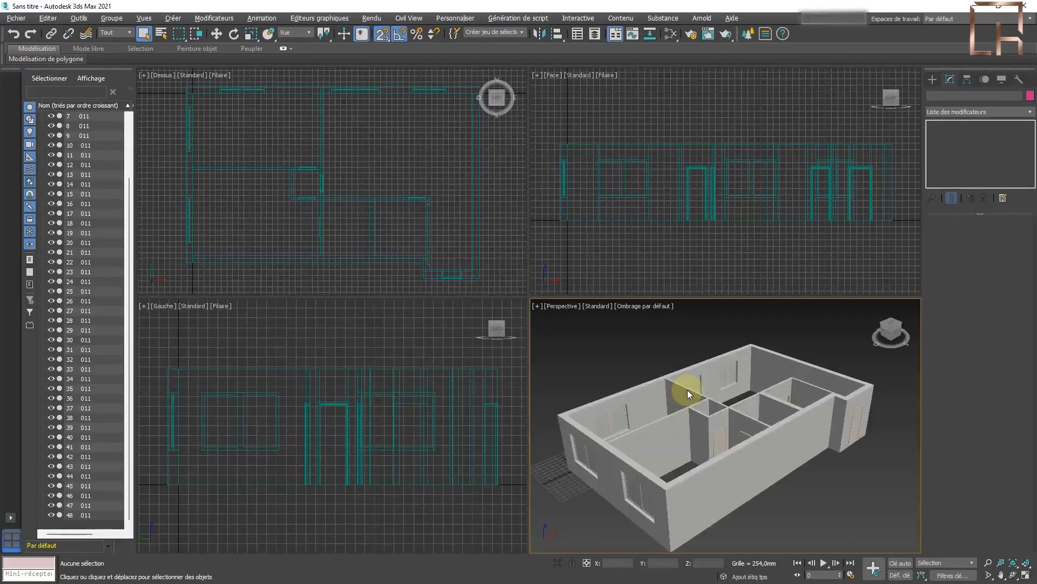
Maximize the Top viewport and restore the four-view layout, and do the same with the Perspective viewport
click(602, 259)
click(507, 256)
click(402, 323)
click(494, 265)
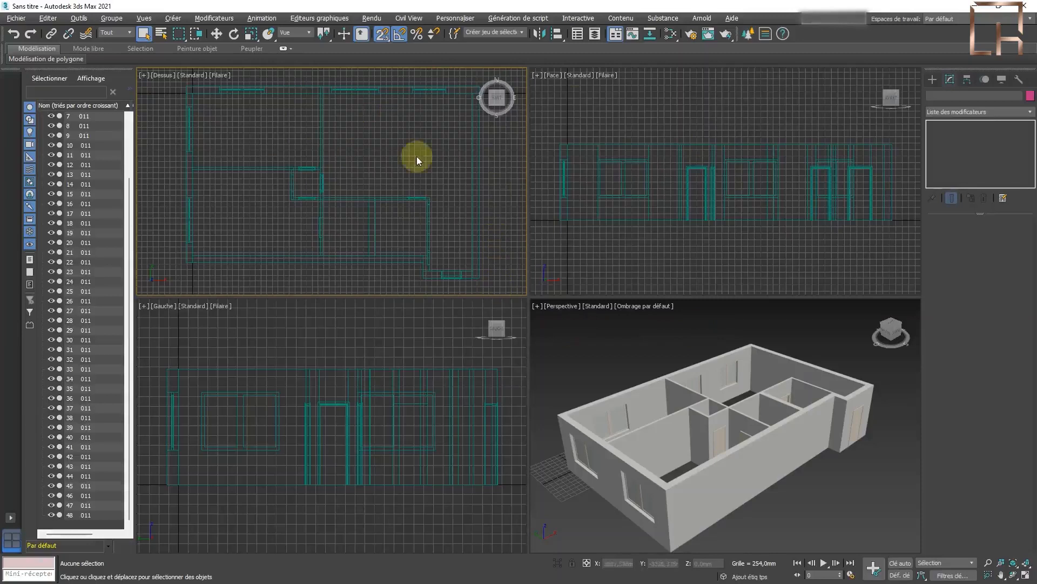
key(alt+w)
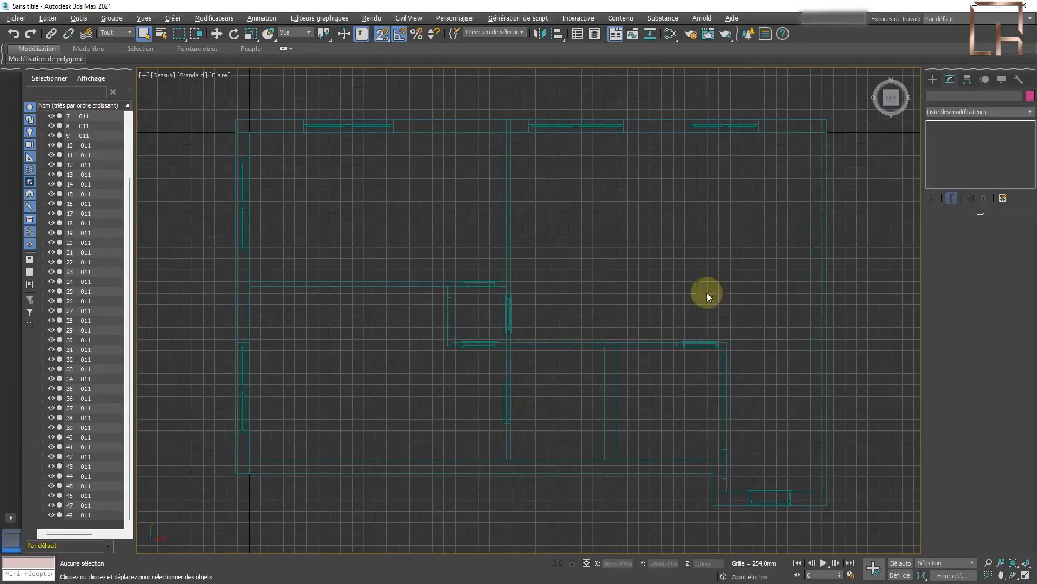
key(alt+w)
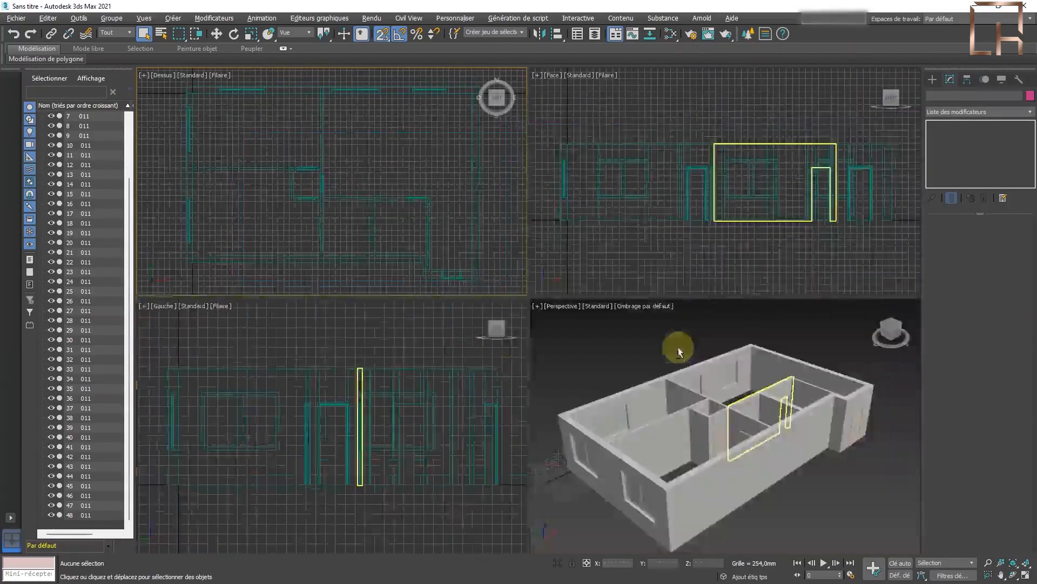
click(580, 340)
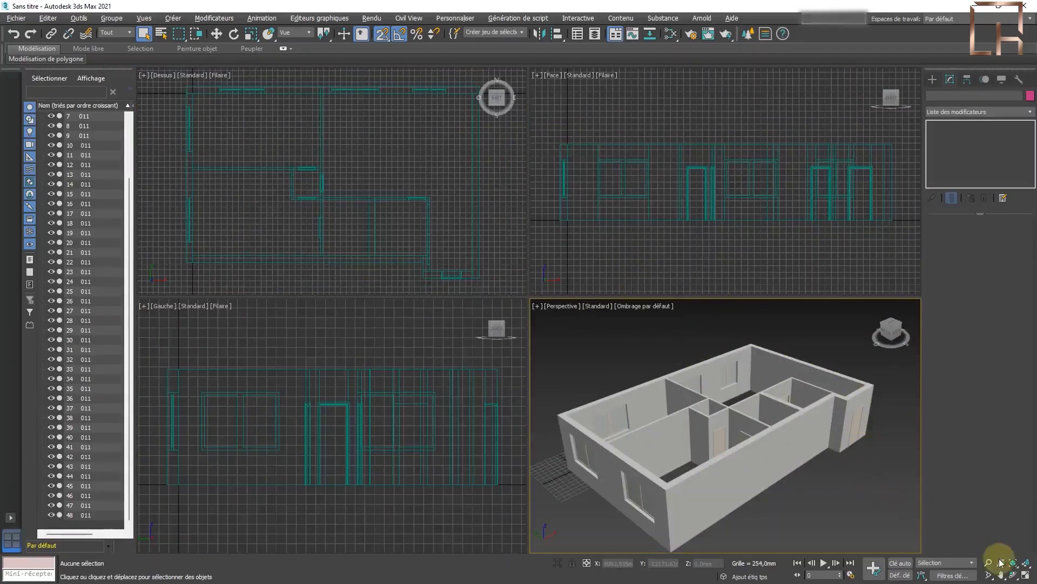
click(1026, 577)
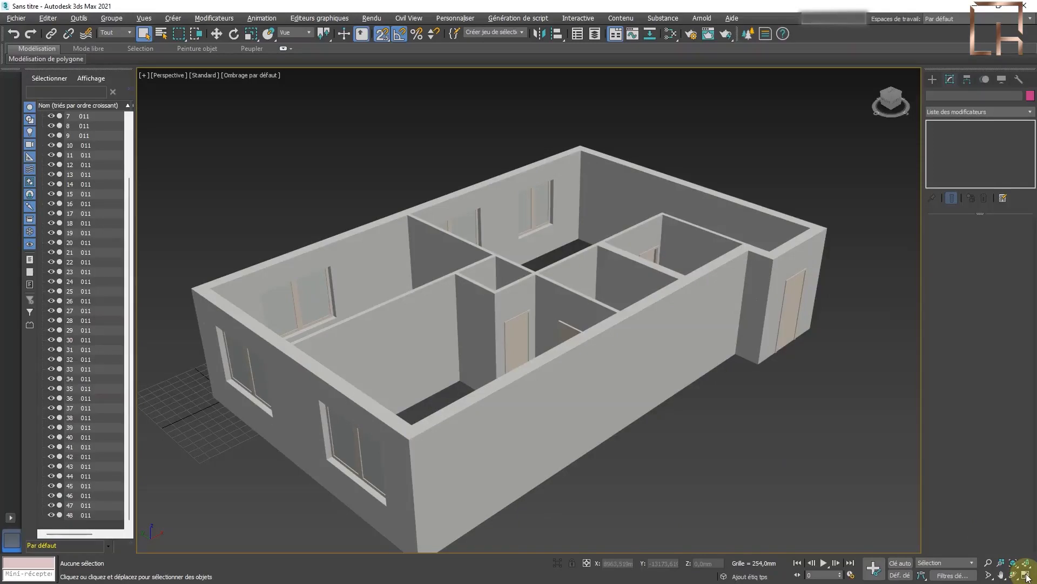
click(1026, 576)
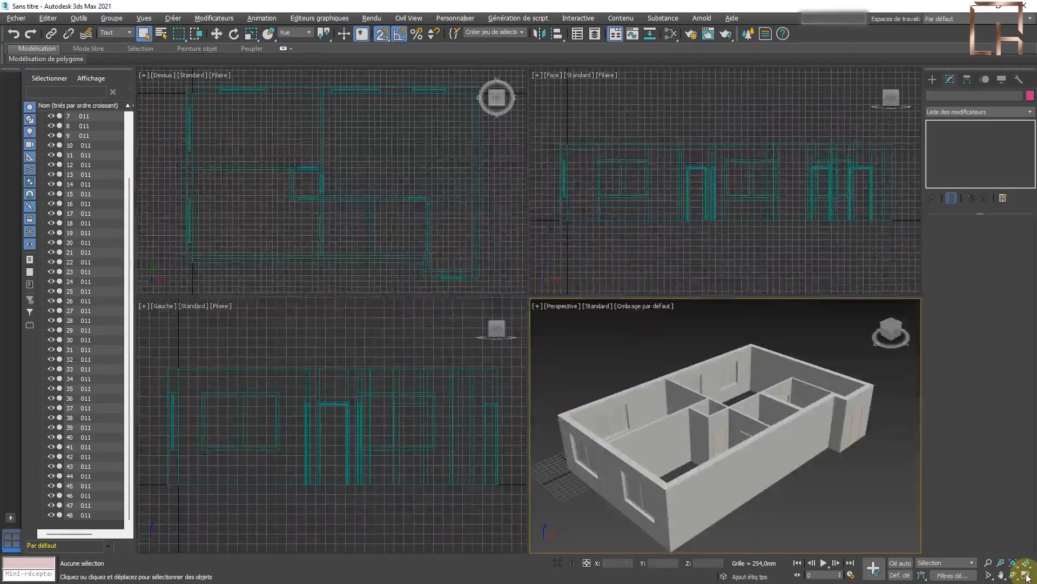
Make the Top viewport active and maximize it with the whole floor plan in view
click(494, 203)
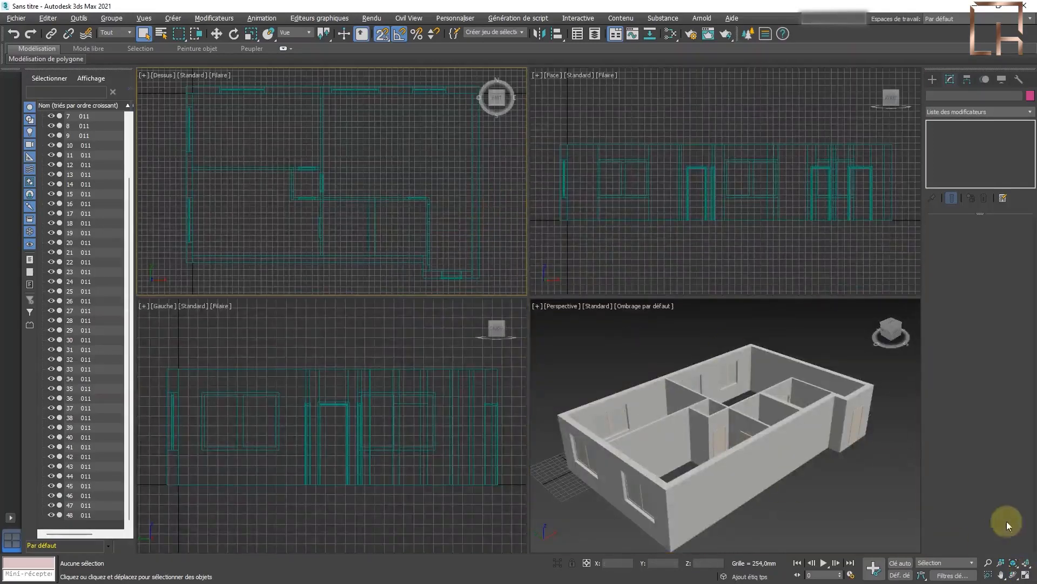
click(1026, 576)
middle_drag(679, 287, 670, 284)
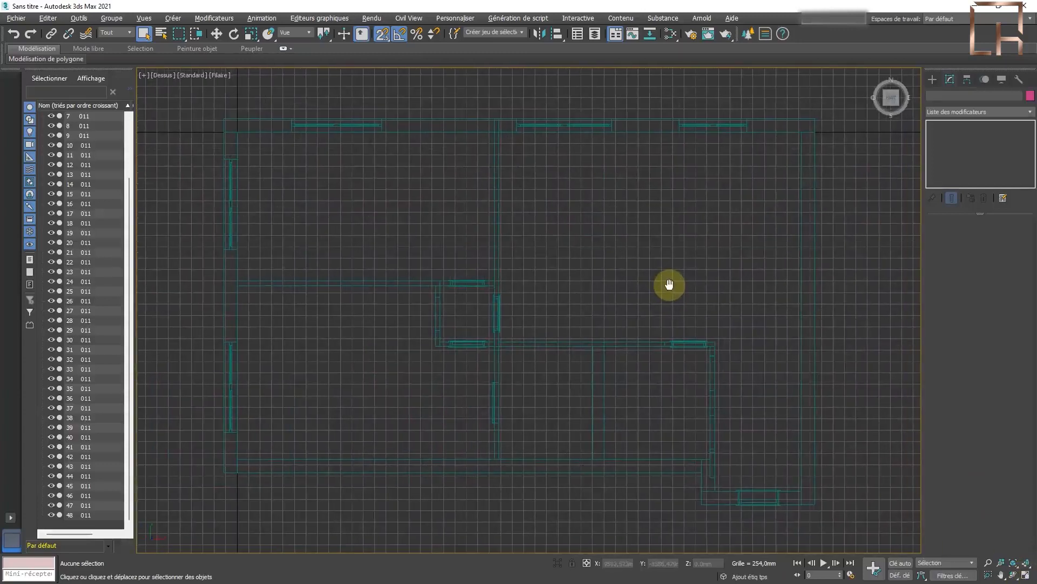
Select all the floor plan objects, change their object colour to pale blue from the 3ds Max palette, and deselect them
drag(850, 525, 203, 98)
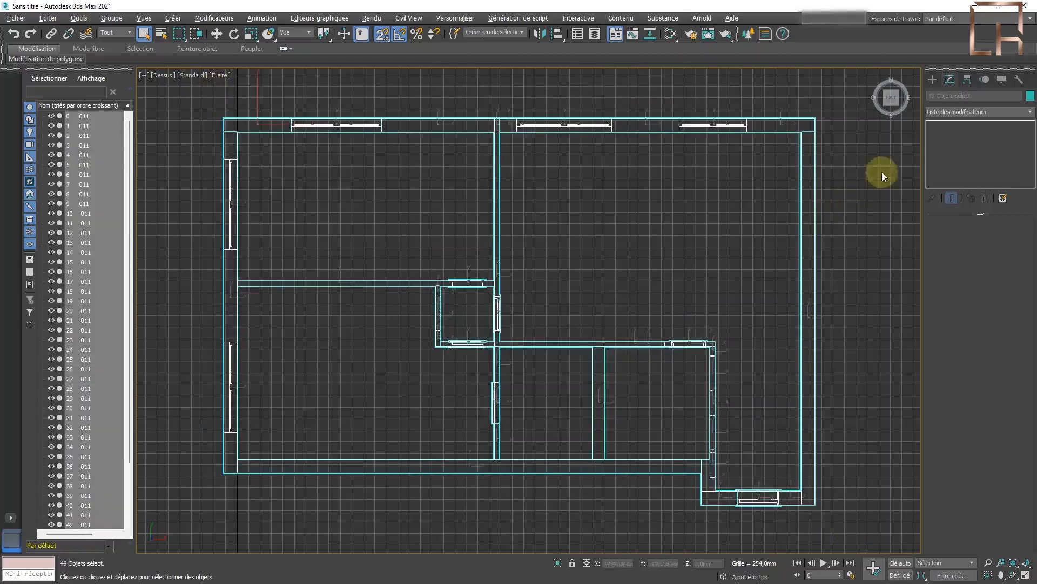
click(933, 81)
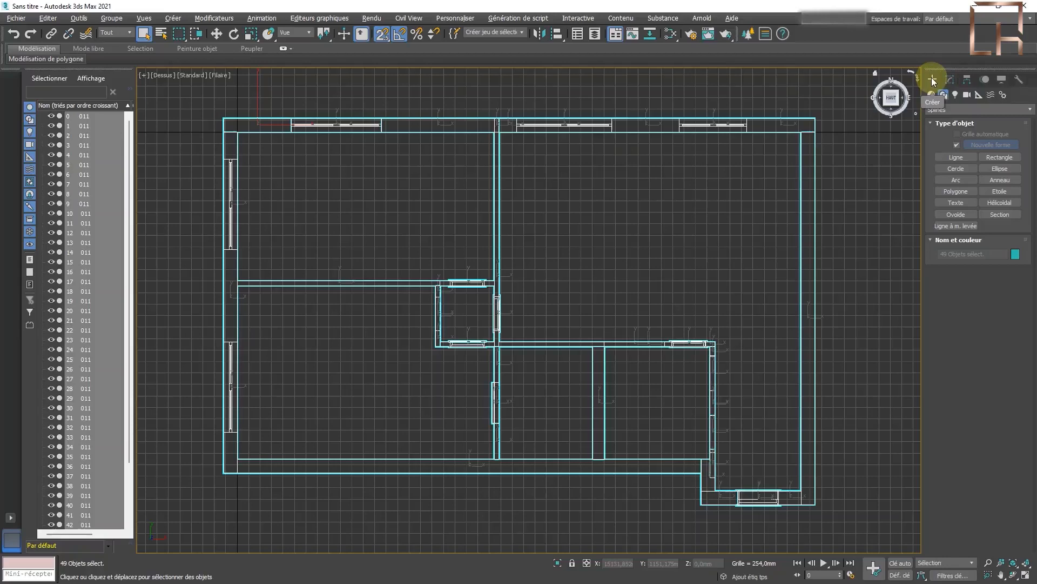
drag(843, 525, 200, 94)
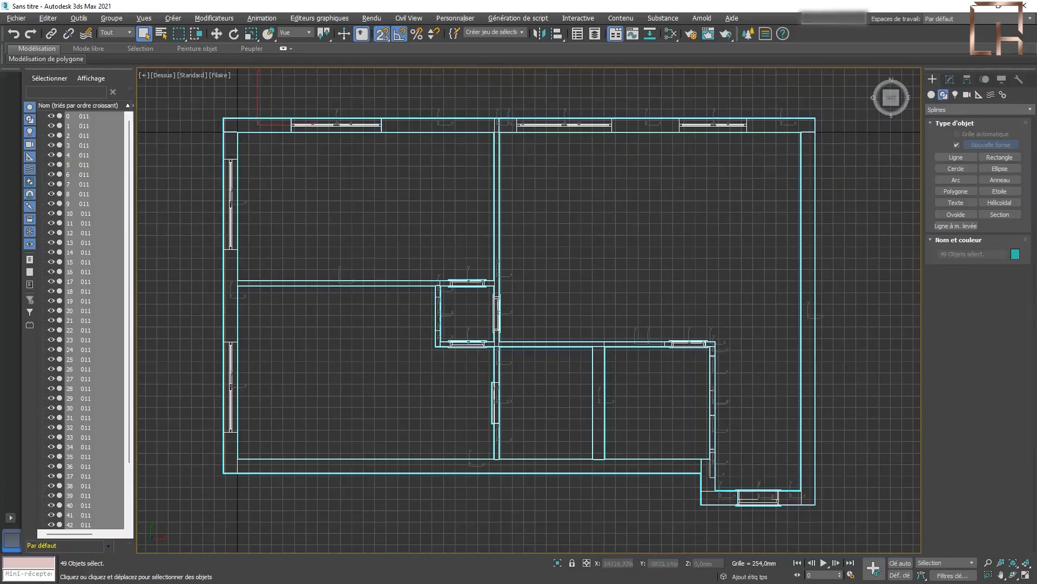
click(1015, 254)
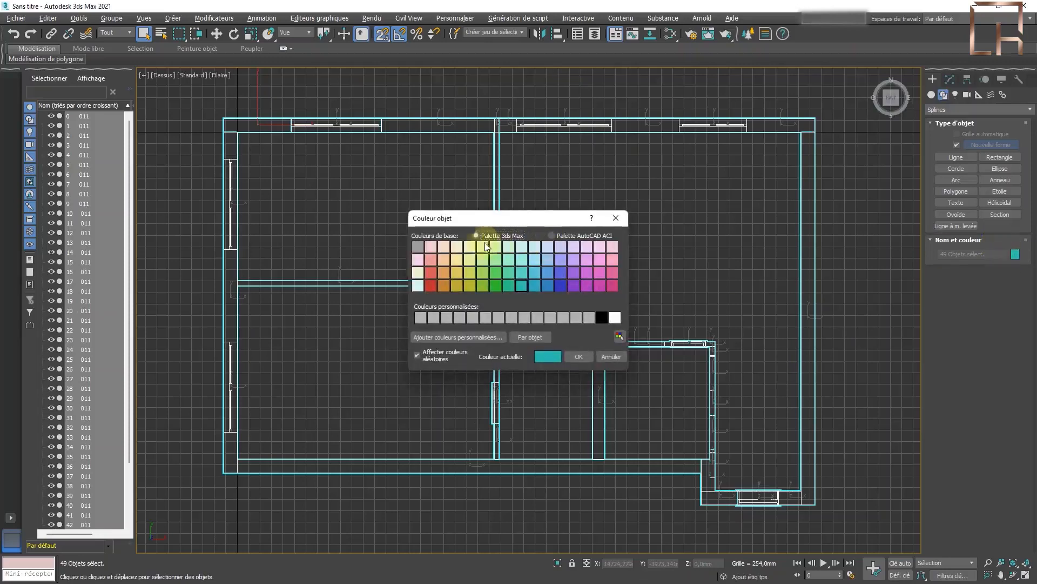
click(536, 247)
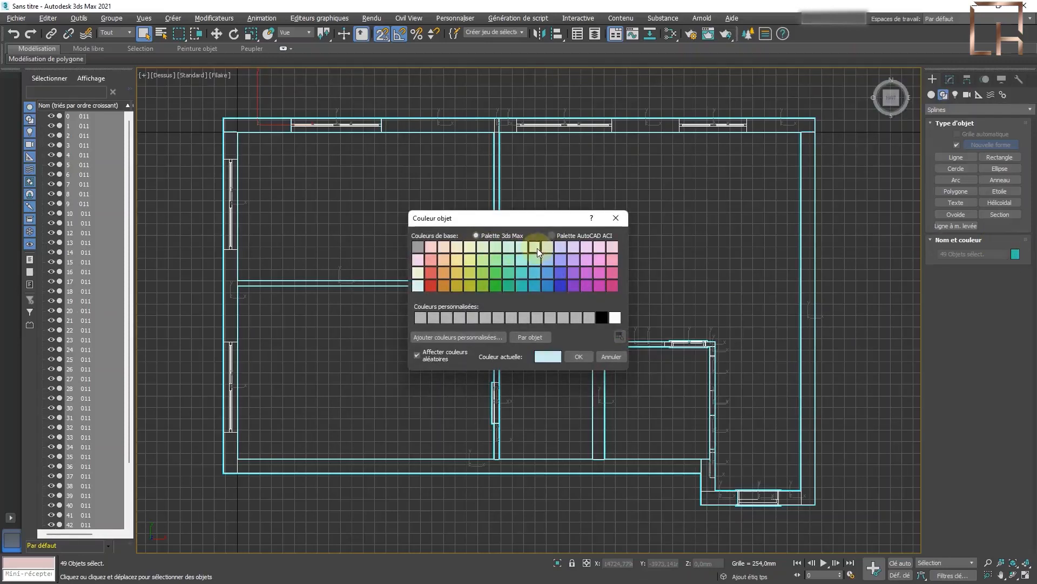
click(576, 356)
click(848, 294)
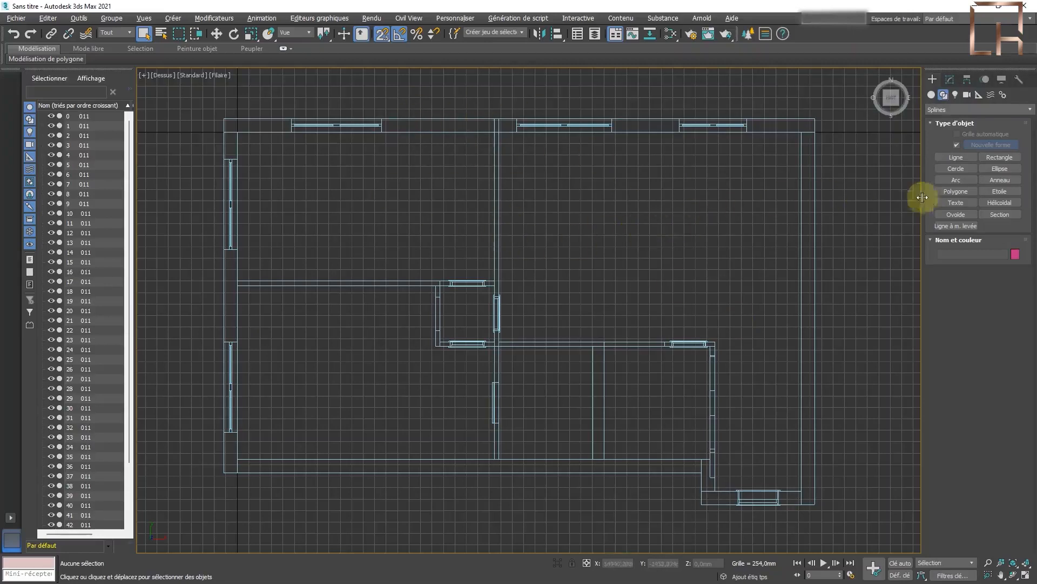
right_click(855, 182)
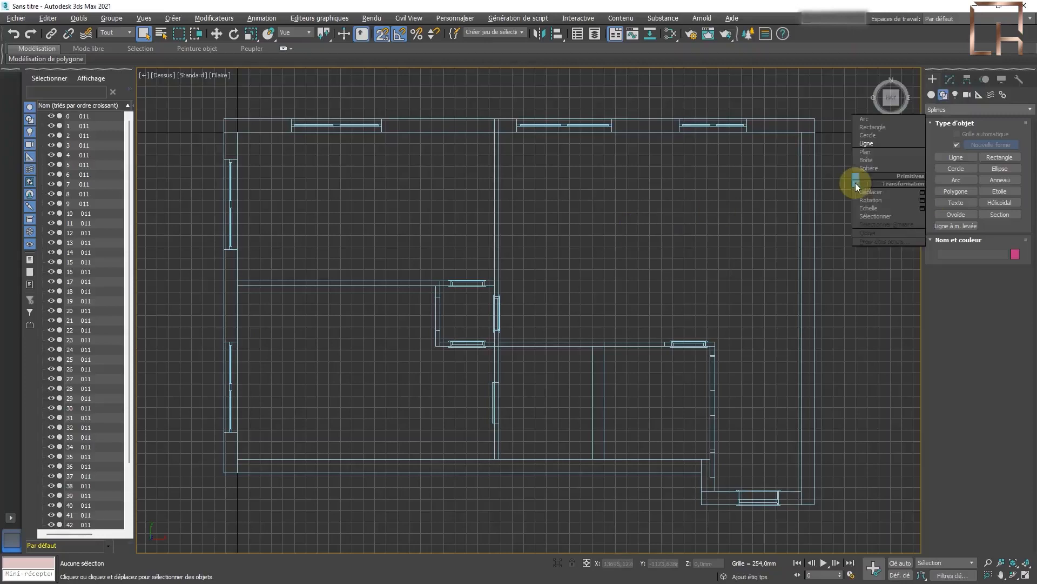
click(877, 143)
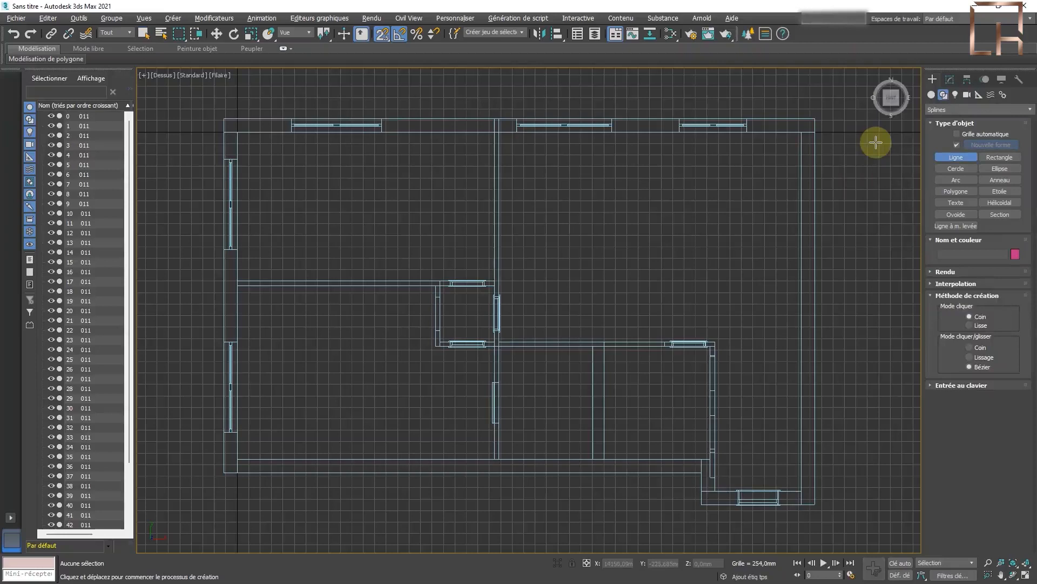
click(950, 80)
click(933, 79)
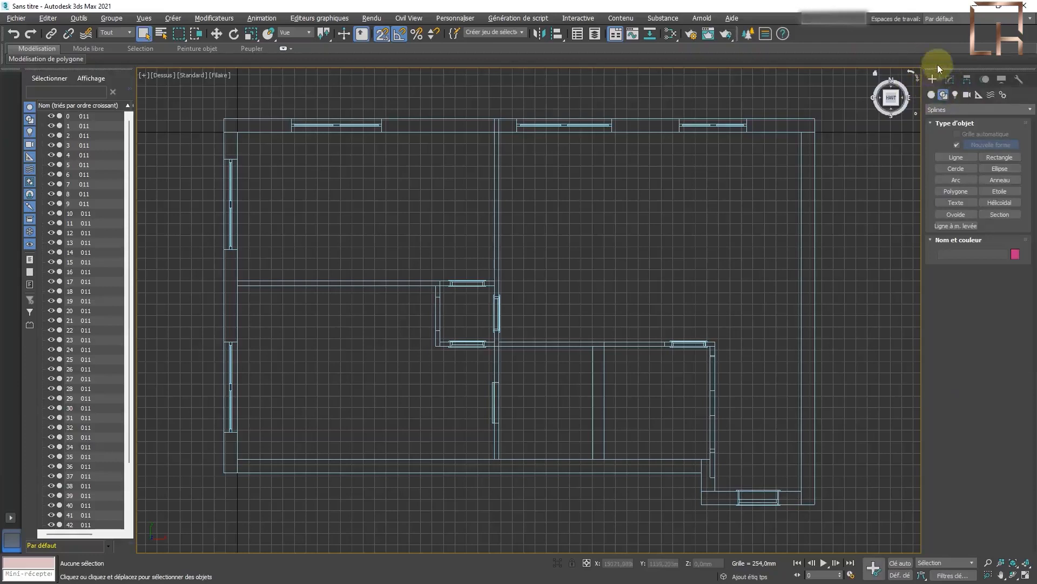
click(932, 95)
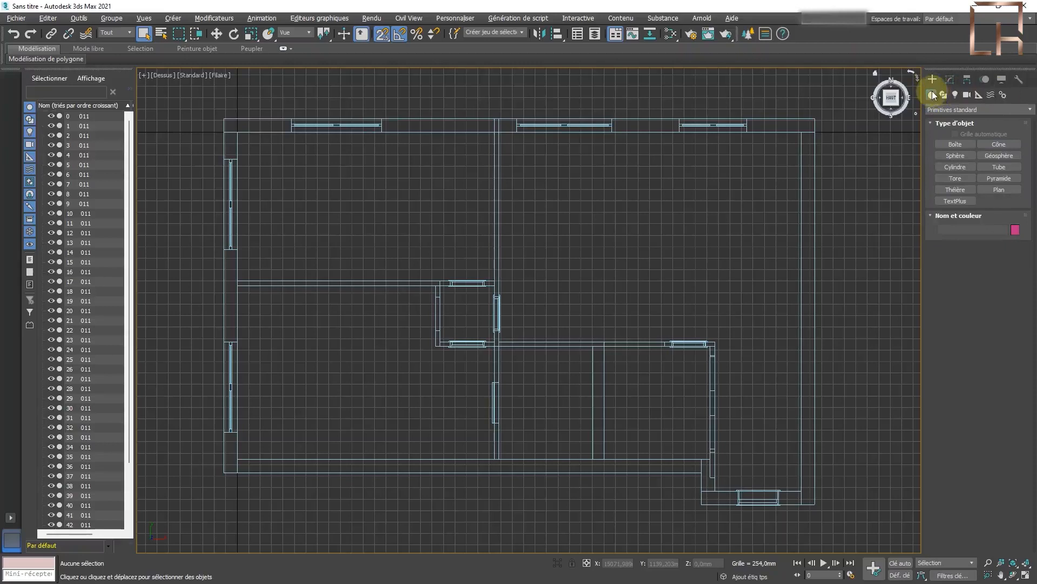
click(943, 96)
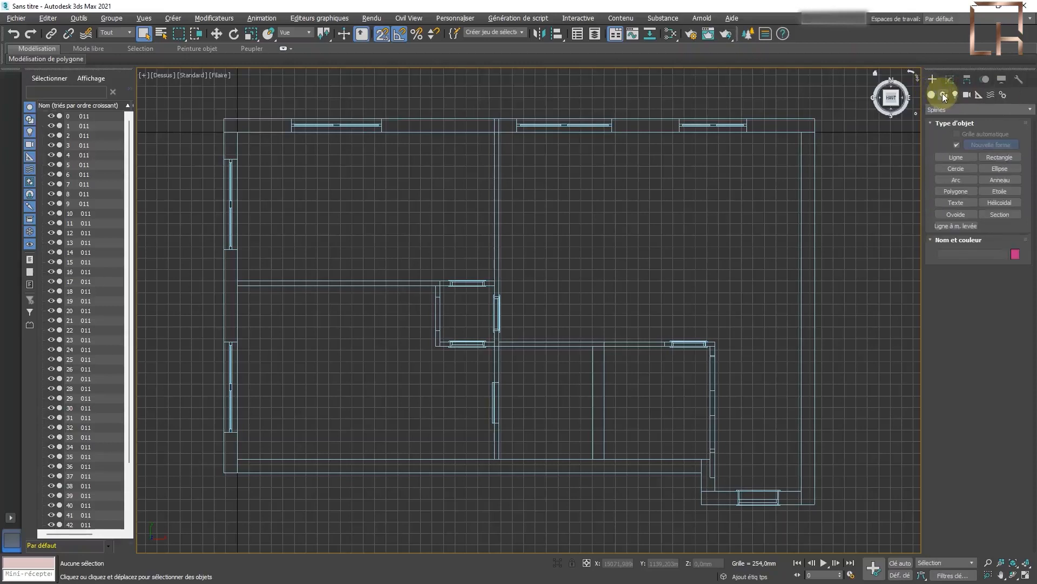
click(953, 157)
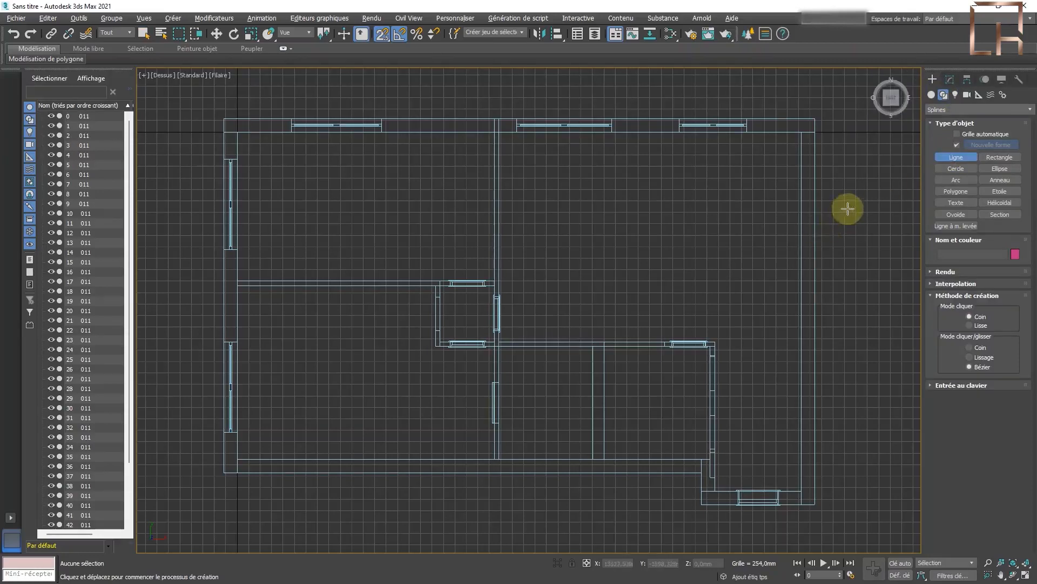
click(943, 94)
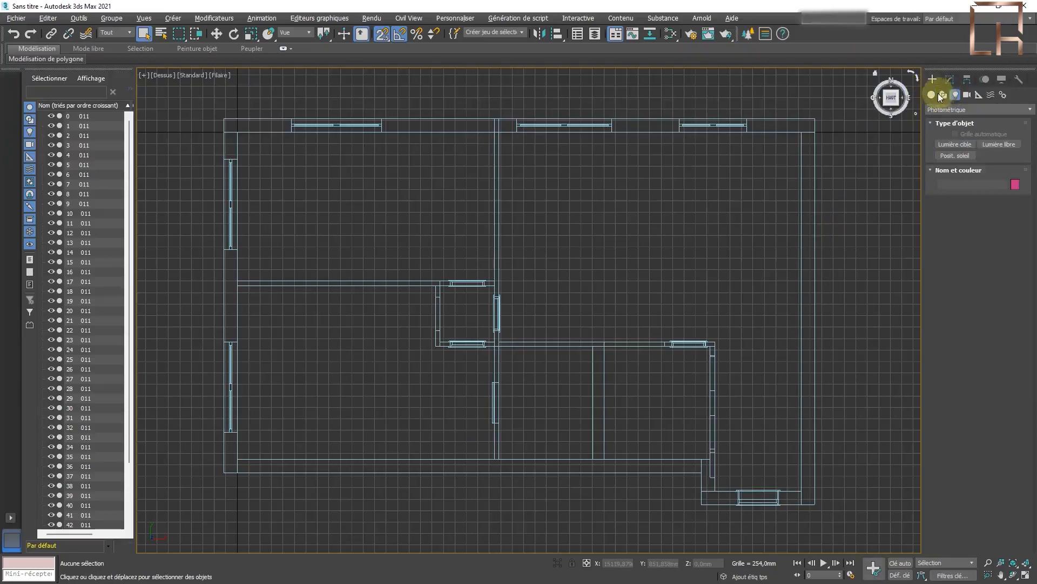
Trace the outer contour of the exterior walls with a Line (Ligne) snapped to its six corners, and close the spline
right_click(853, 172)
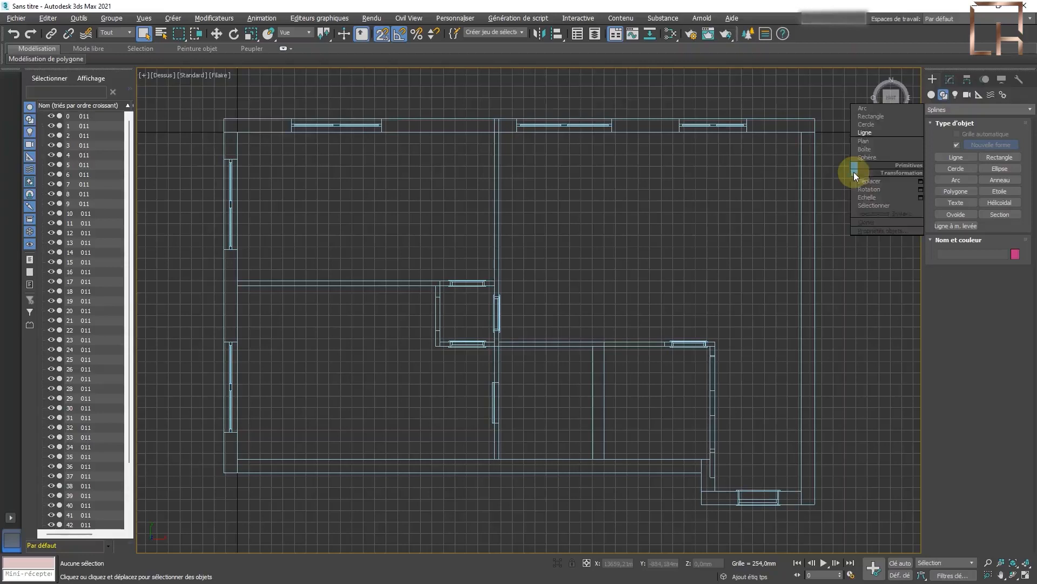
click(861, 131)
click(222, 115)
click(815, 117)
click(815, 503)
click(701, 504)
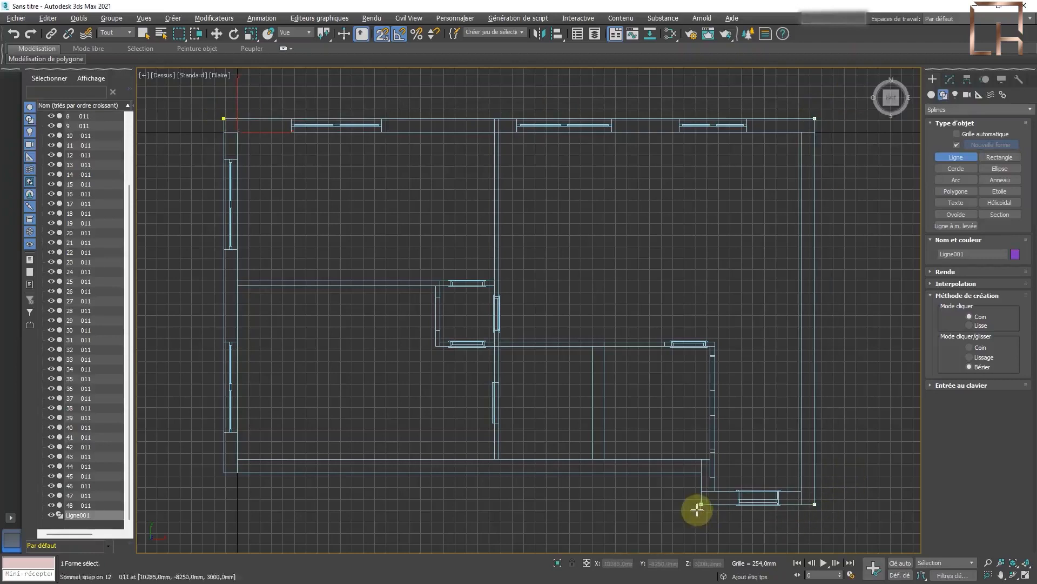
click(700, 472)
click(223, 472)
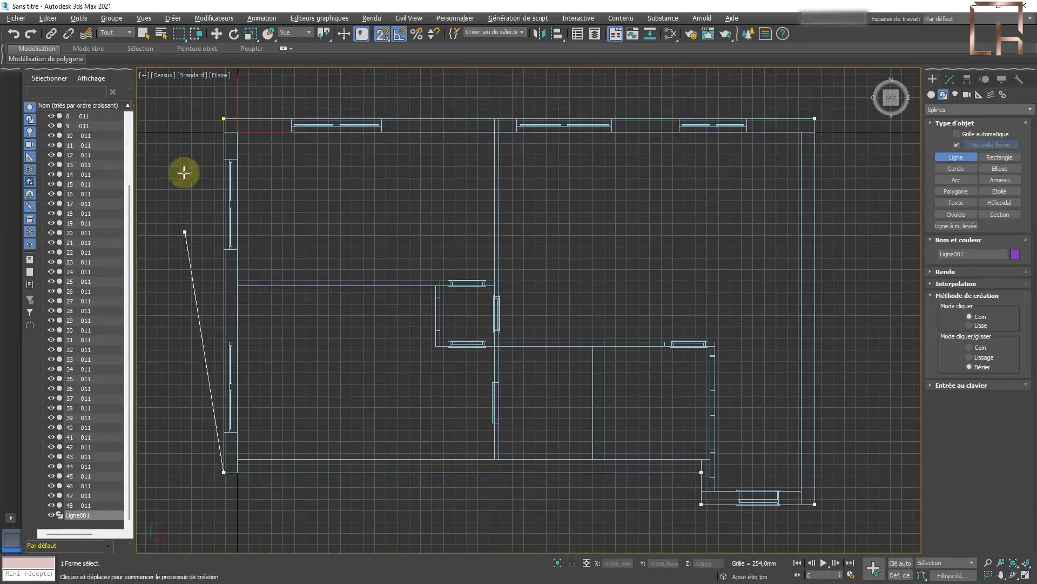
click(222, 116)
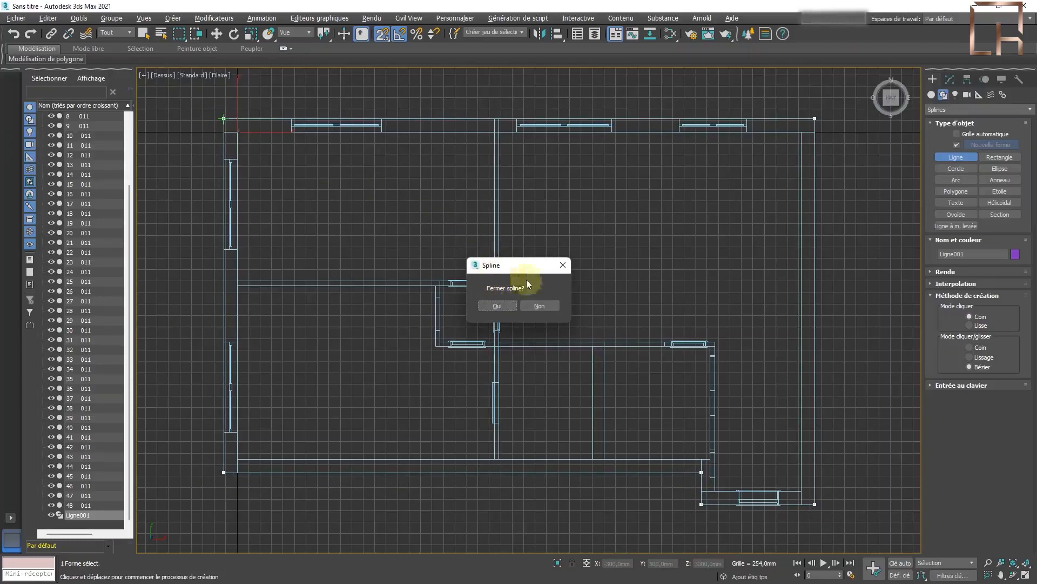
click(500, 305)
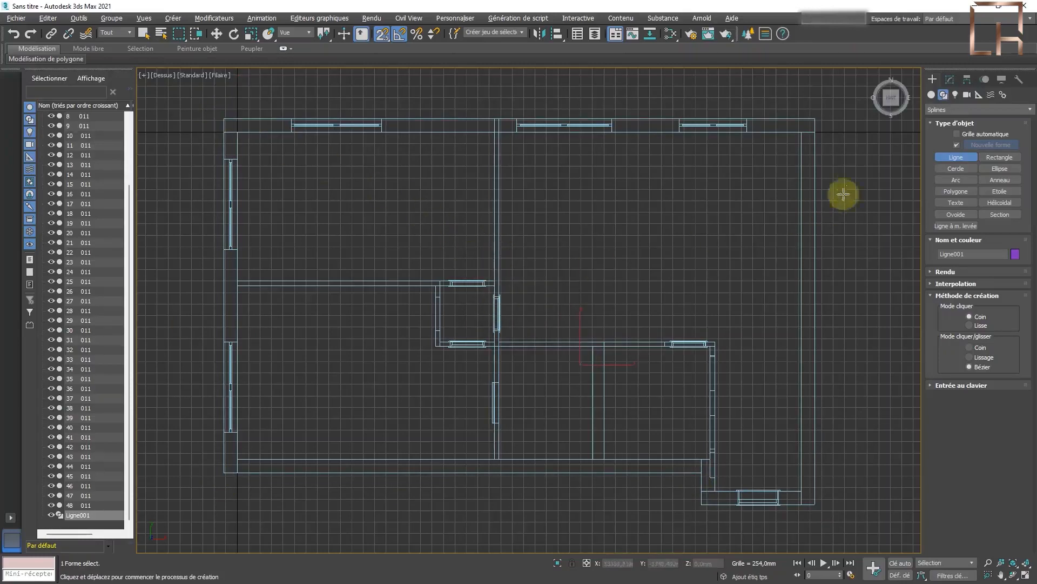
Disable Nouvelle forme and trace a closed spline along the inner wall corners of the large L-shaped room beside the entrance
click(956, 145)
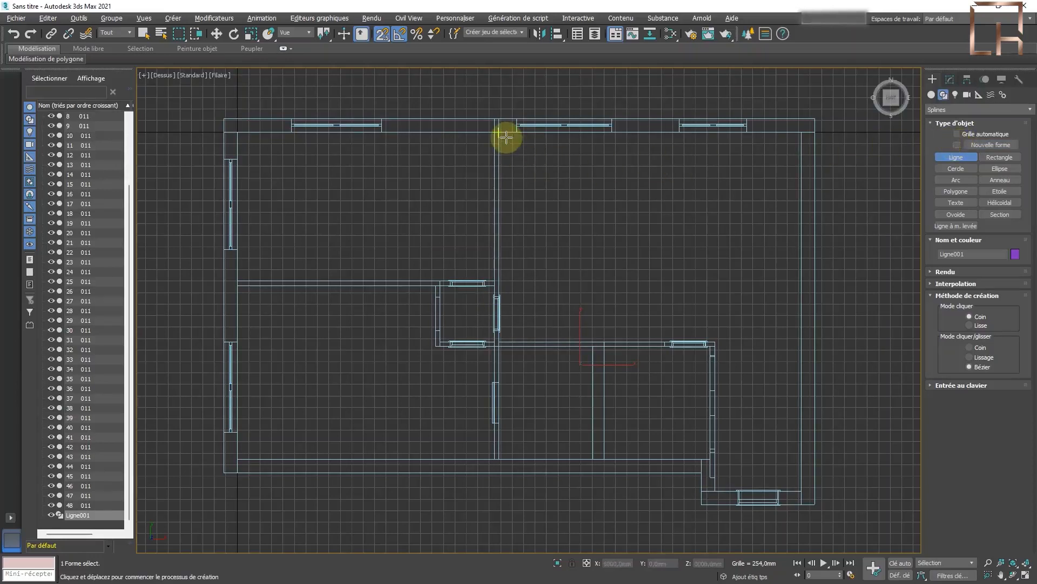
click(498, 132)
click(801, 132)
click(801, 491)
click(715, 491)
click(715, 341)
click(498, 341)
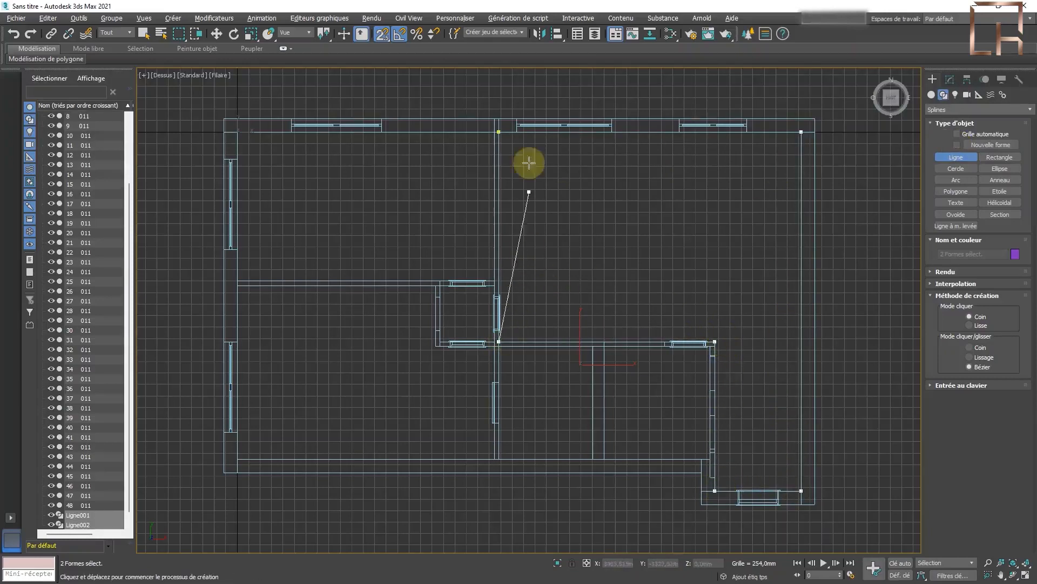
click(498, 132)
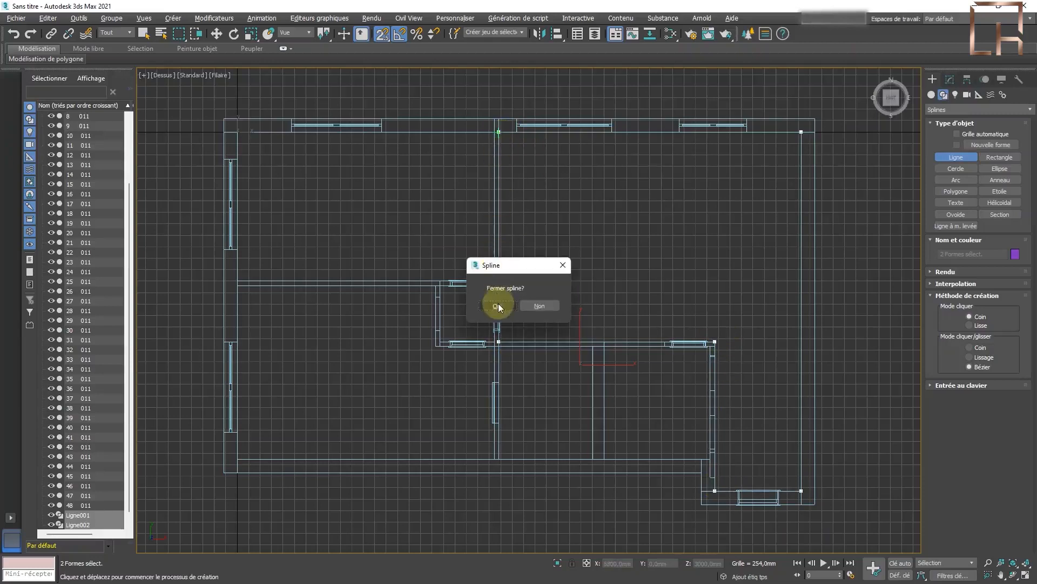
click(493, 302)
scroll(618, 369, up, 2)
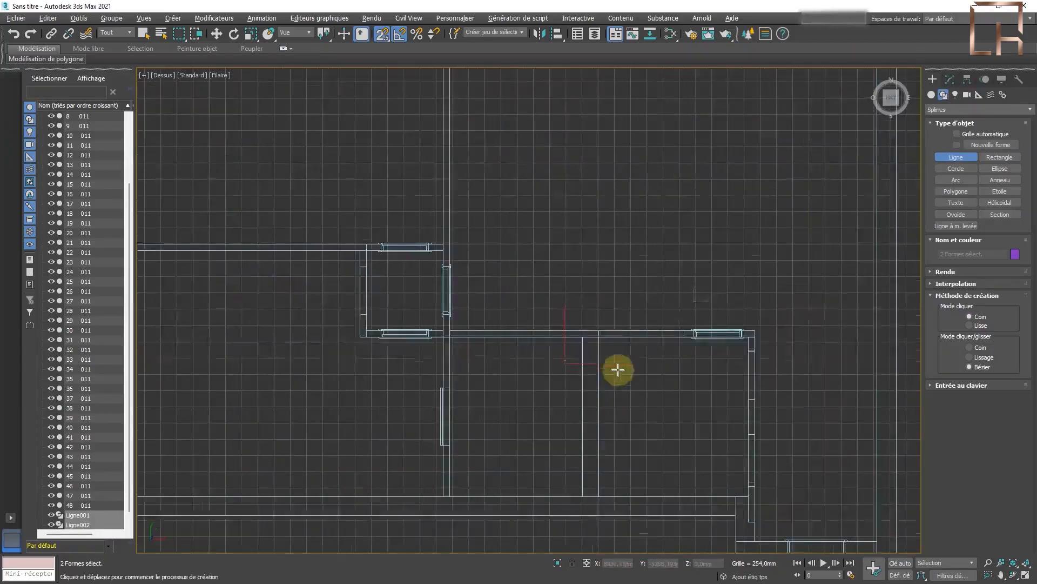
Trace a closed spline along the four inner corners of the rectangular room to the right of the thick partition
click(598, 336)
click(748, 336)
click(748, 495)
click(598, 495)
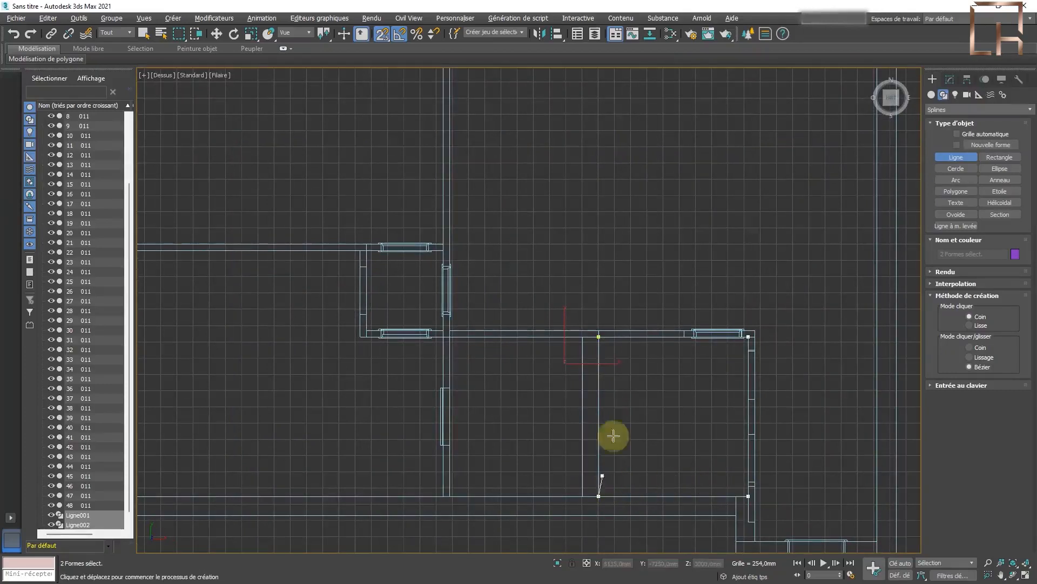
click(598, 336)
click(497, 306)
Trace a closed spline along the four inner corners of the room to the left of the thick partition
click(450, 336)
click(583, 336)
click(582, 496)
click(450, 495)
click(450, 338)
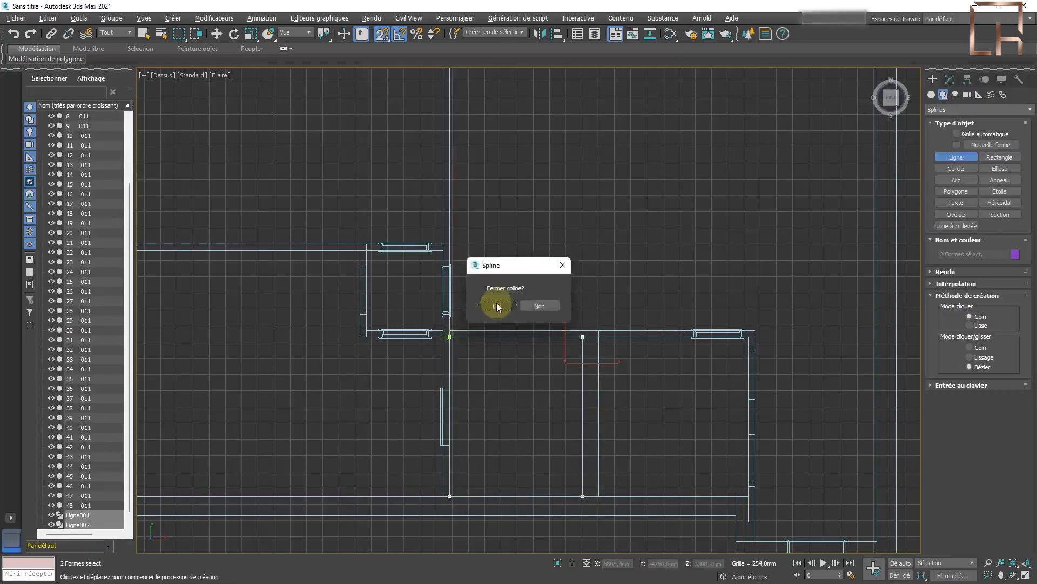
click(496, 304)
Trace a closed spline along the six inner corners of the notched room in the plan's lower-left part
click(359, 337)
click(443, 337)
click(443, 495)
middle_drag(359, 456, 669, 446)
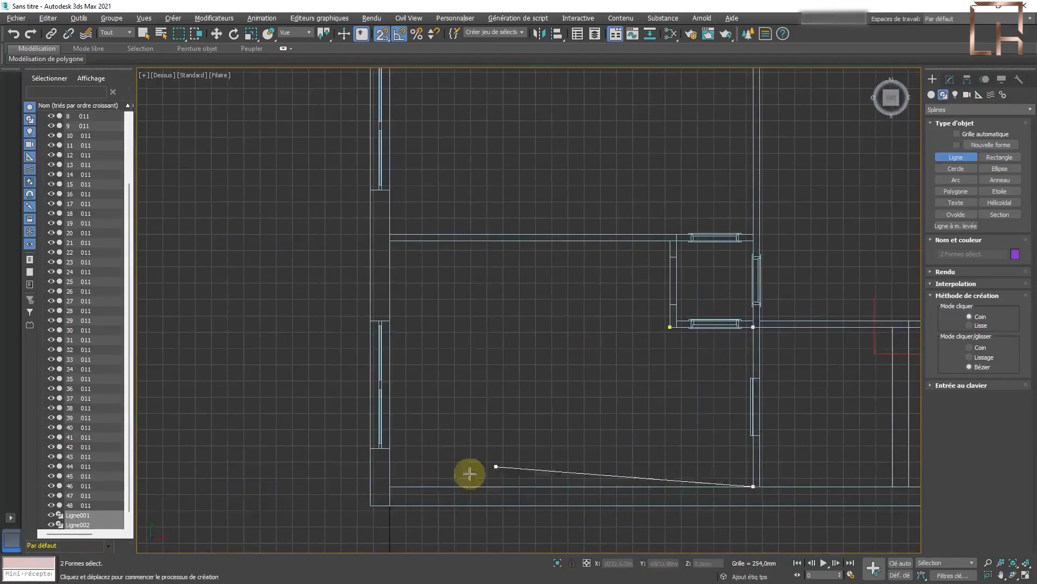
click(390, 485)
click(390, 241)
click(670, 241)
click(669, 323)
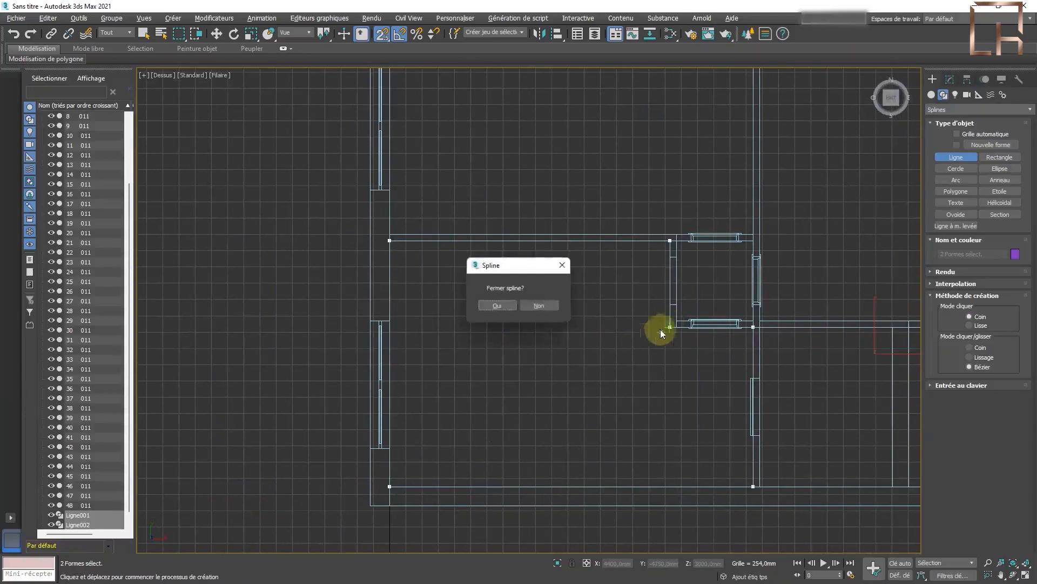
click(497, 307)
scroll(664, 250, up, 5)
click(567, 209)
click(784, 209)
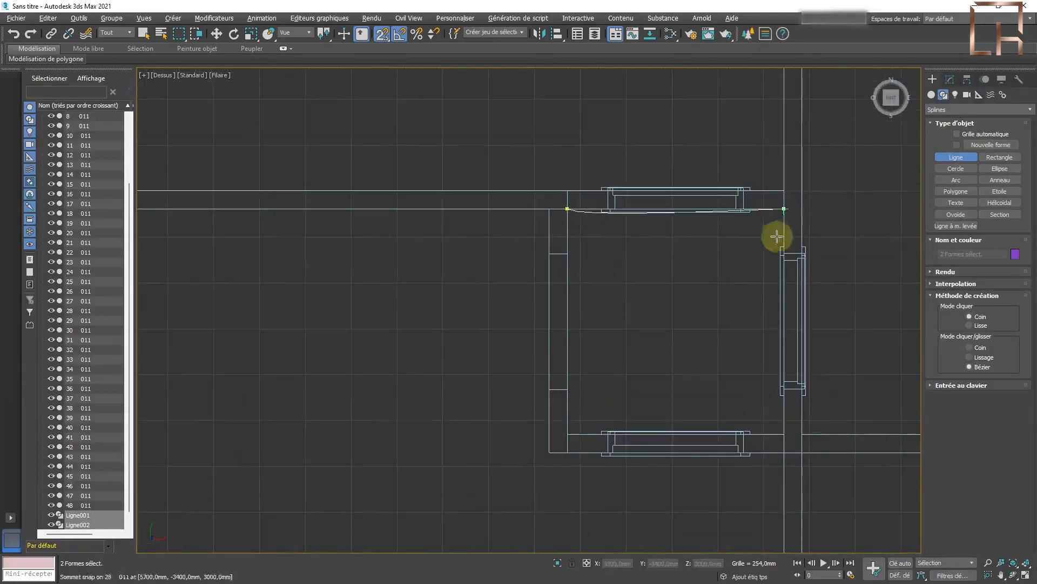
right_click(750, 341)
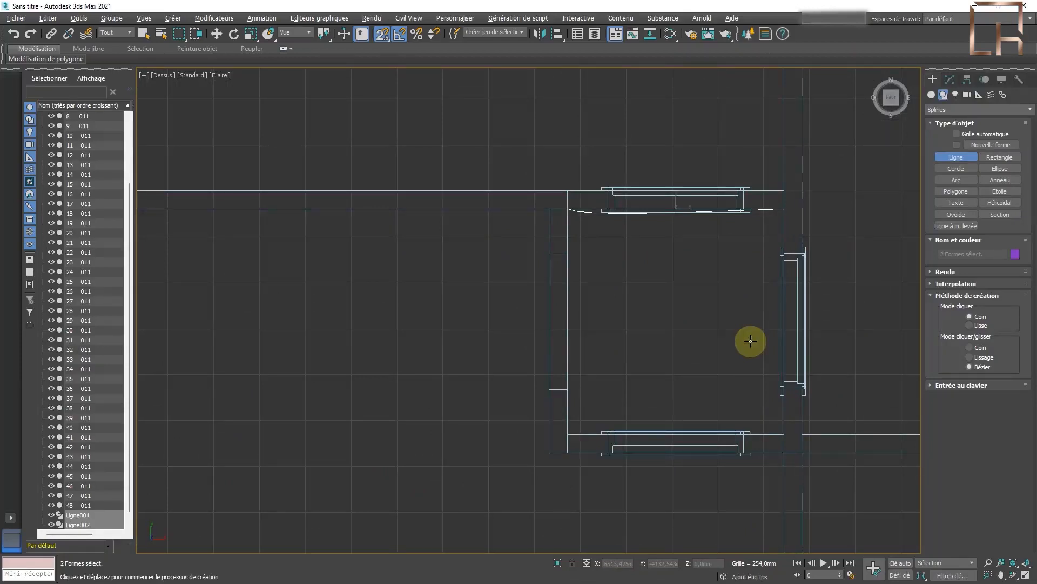
Trace a closed spline along the four inner corners of the small square room at the plan's centre
click(784, 209)
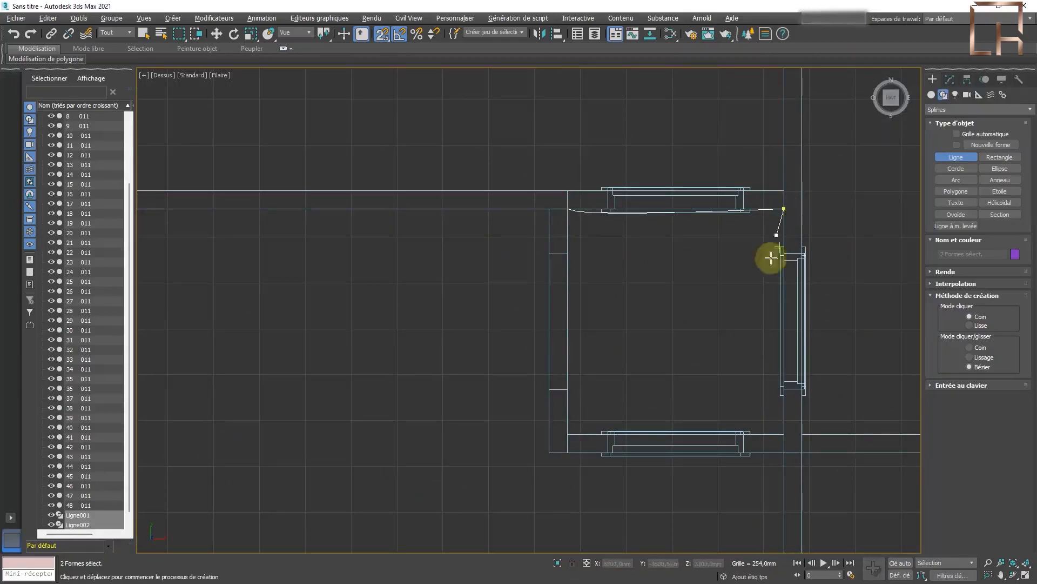
click(784, 433)
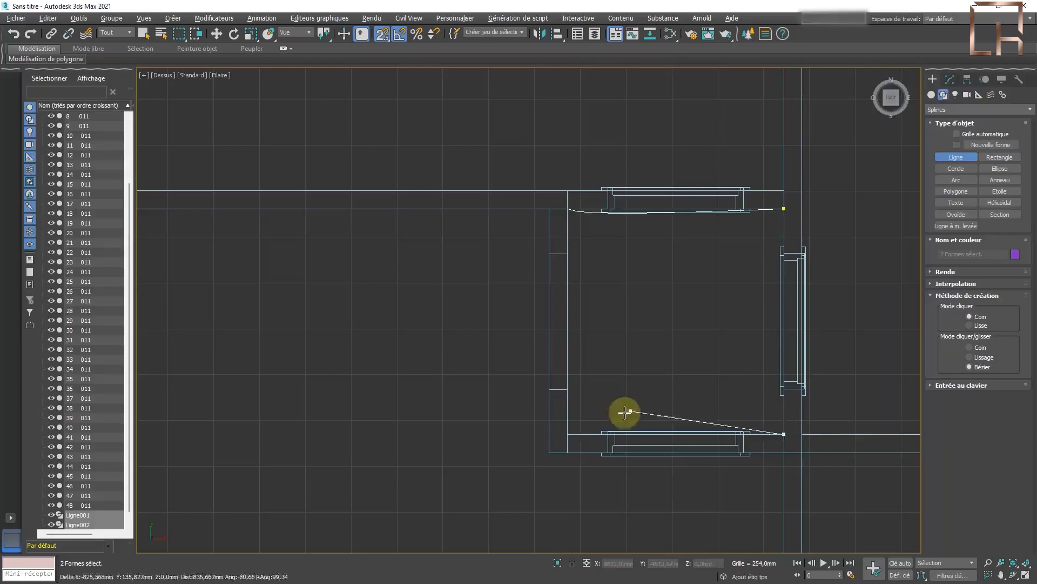
click(568, 433)
click(568, 209)
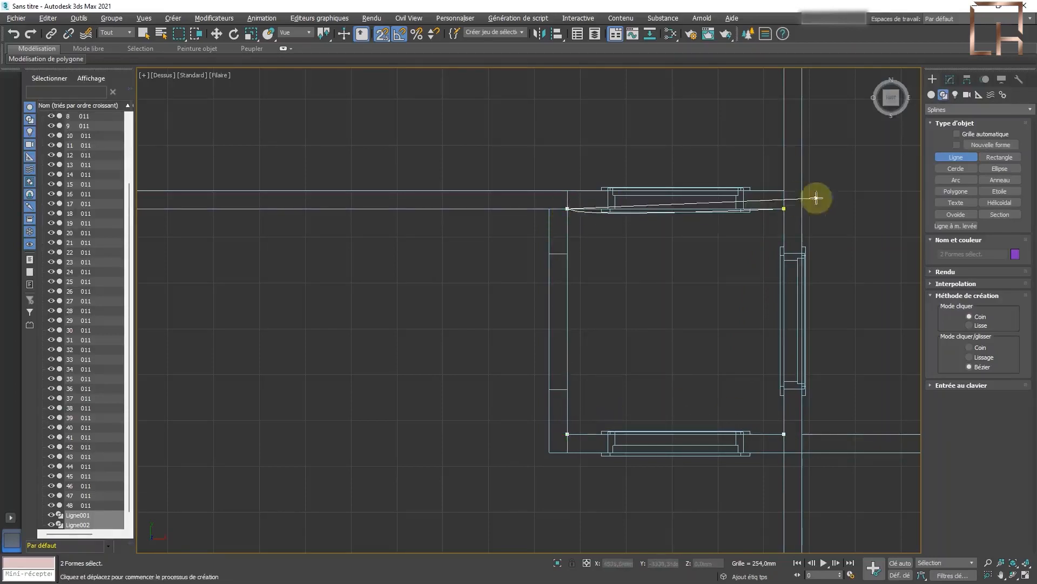
click(784, 209)
click(495, 303)
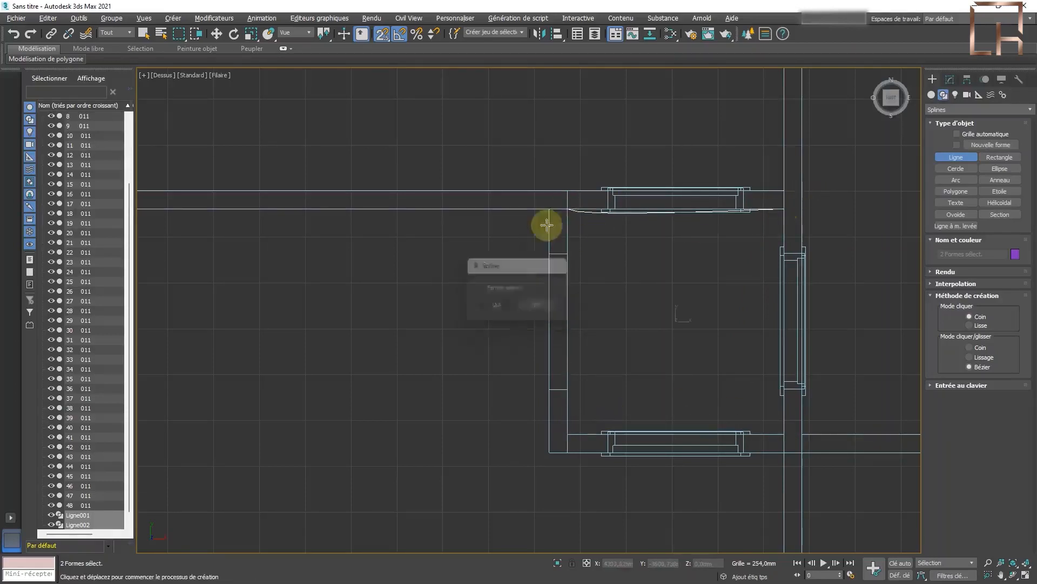
Trace a closed spline along the four inner corners of the large upper-left room and end the Line (Ligne) command
scroll(549, 219, down, 5)
middle_drag(569, 171, 550, 366)
click(250, 189)
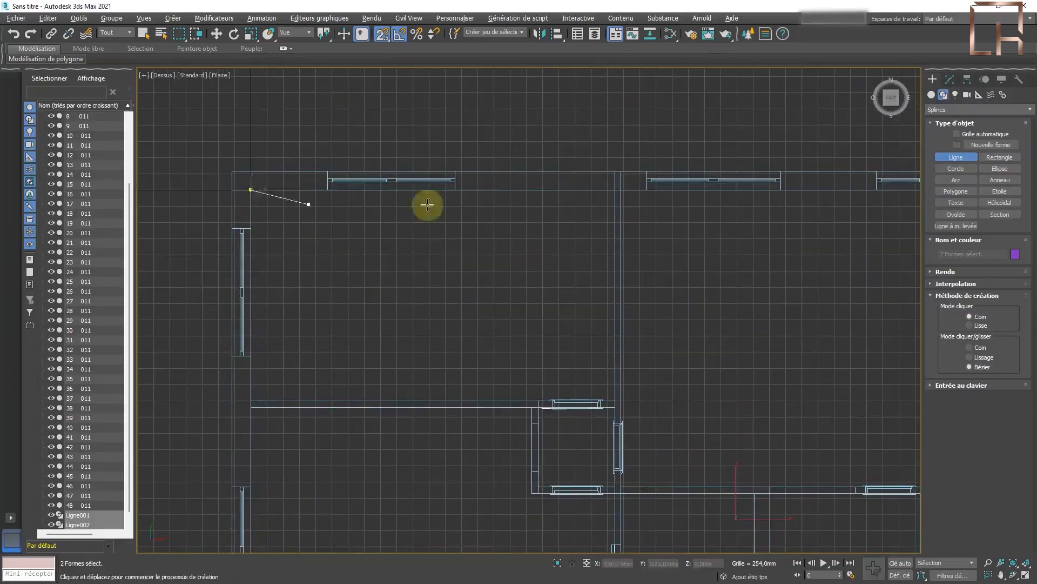
click(615, 190)
click(615, 401)
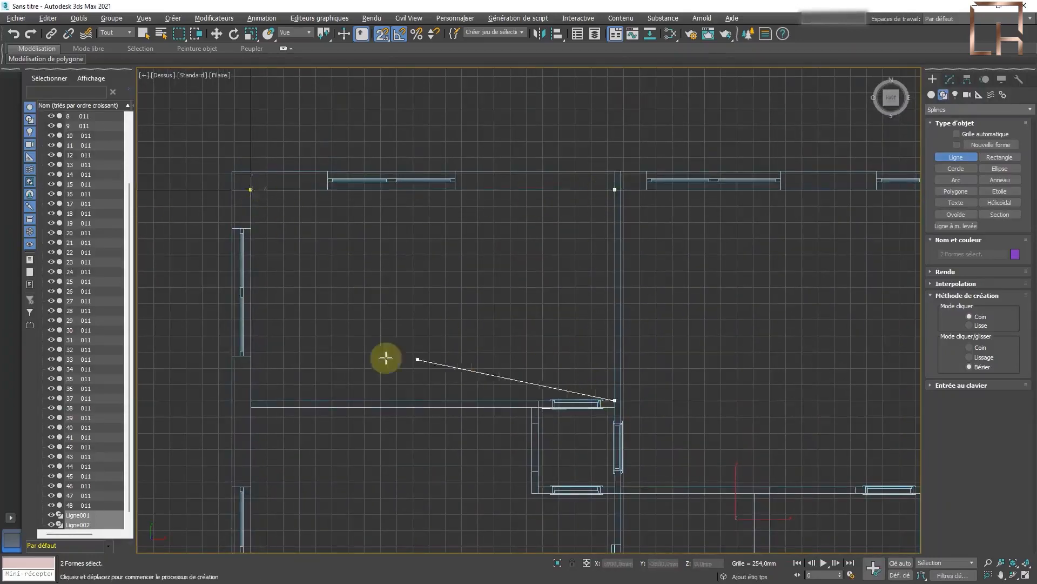
click(251, 399)
click(250, 190)
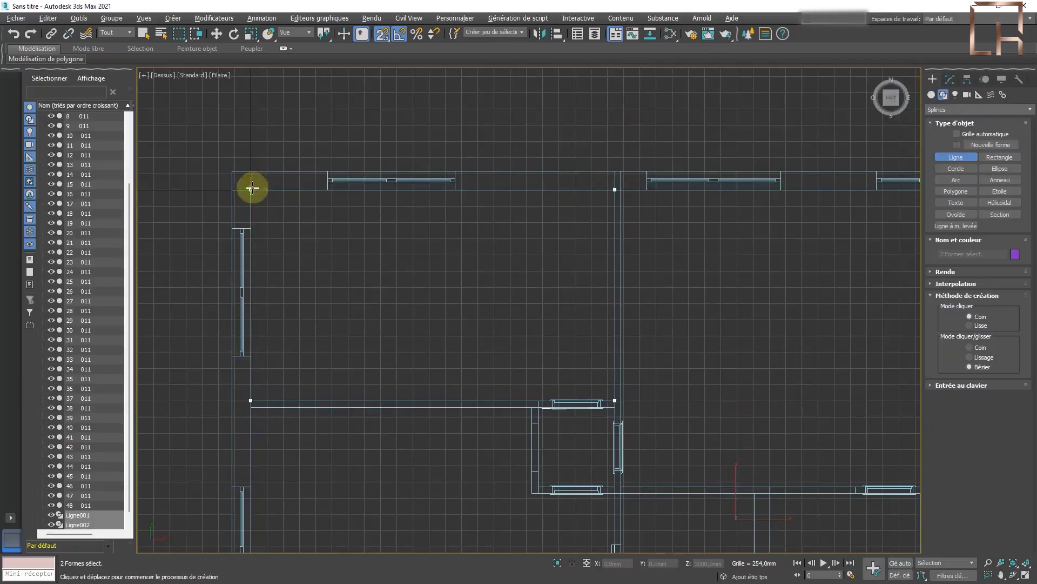
click(502, 306)
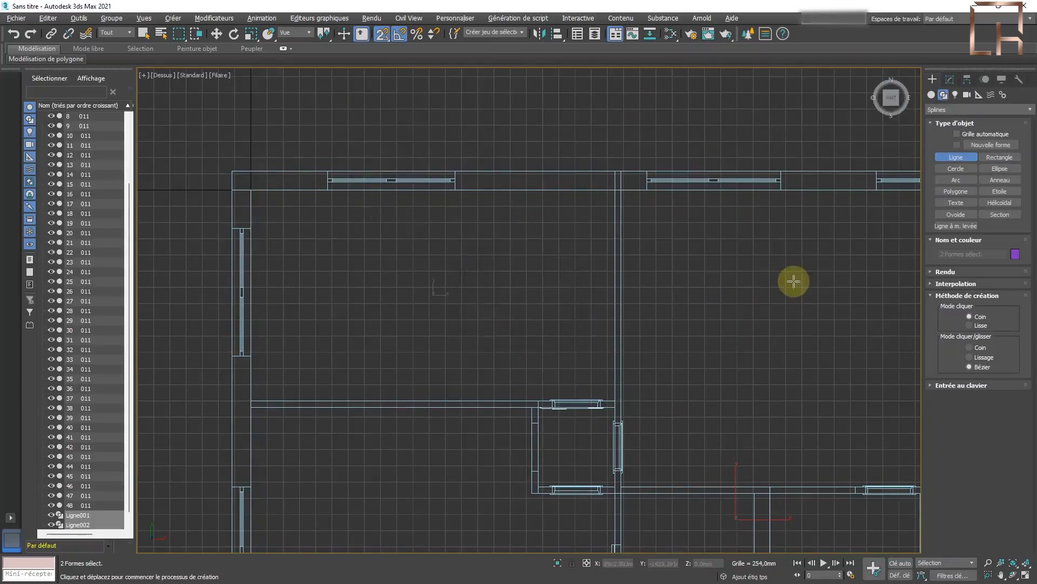
right_click(766, 281)
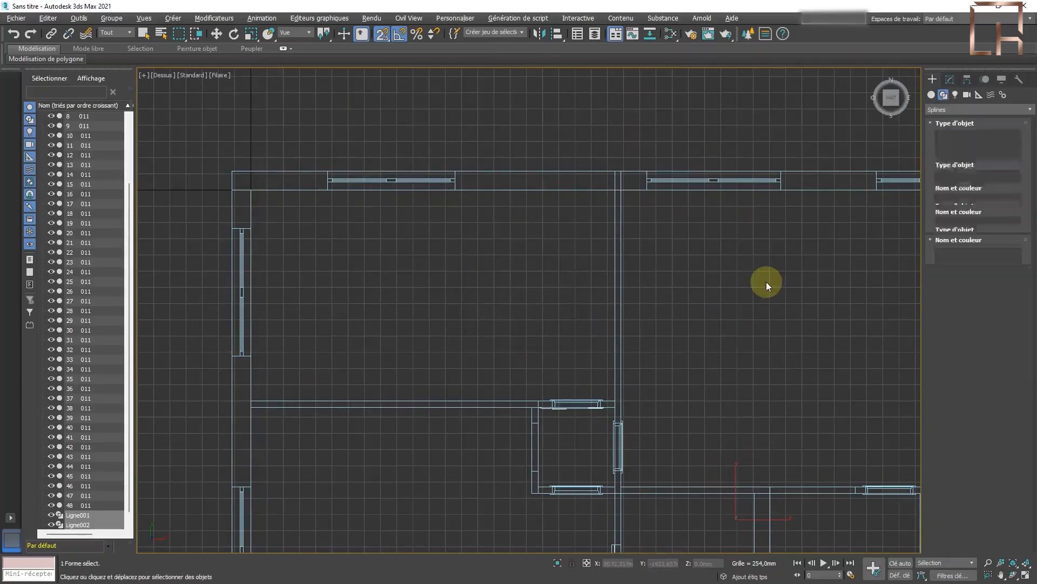
Select all the imported floor plan objects, from 0 to 48, and hide them so only the traced splines show
click(96, 505)
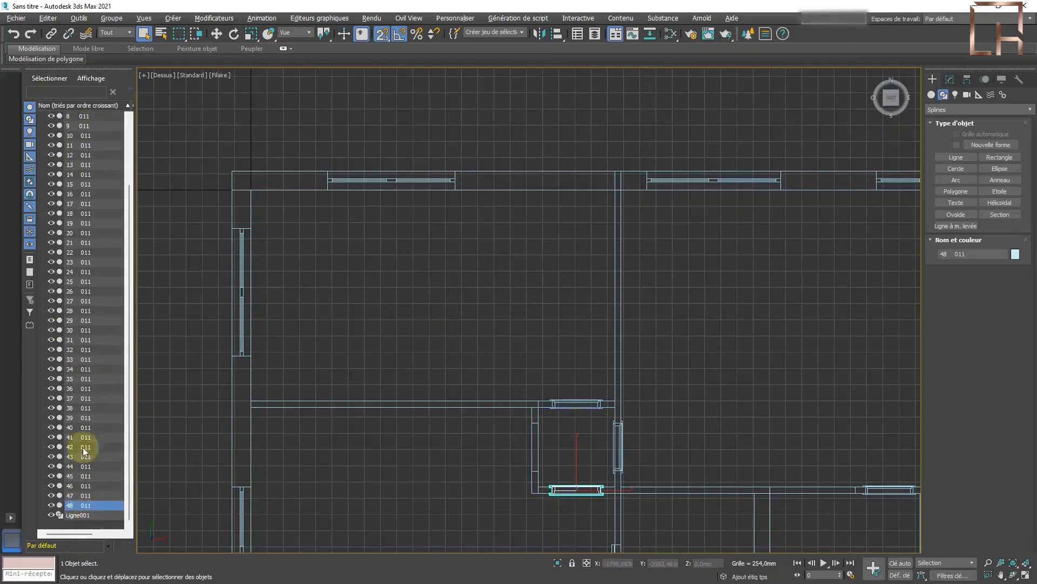
scroll(82, 446, up, 3)
shift+click(104, 115)
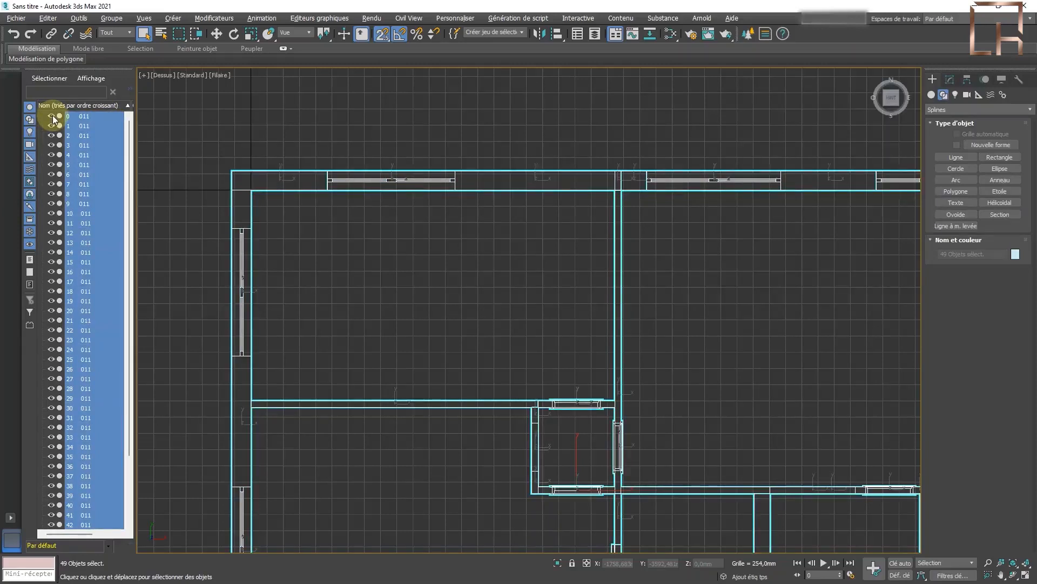
click(52, 116)
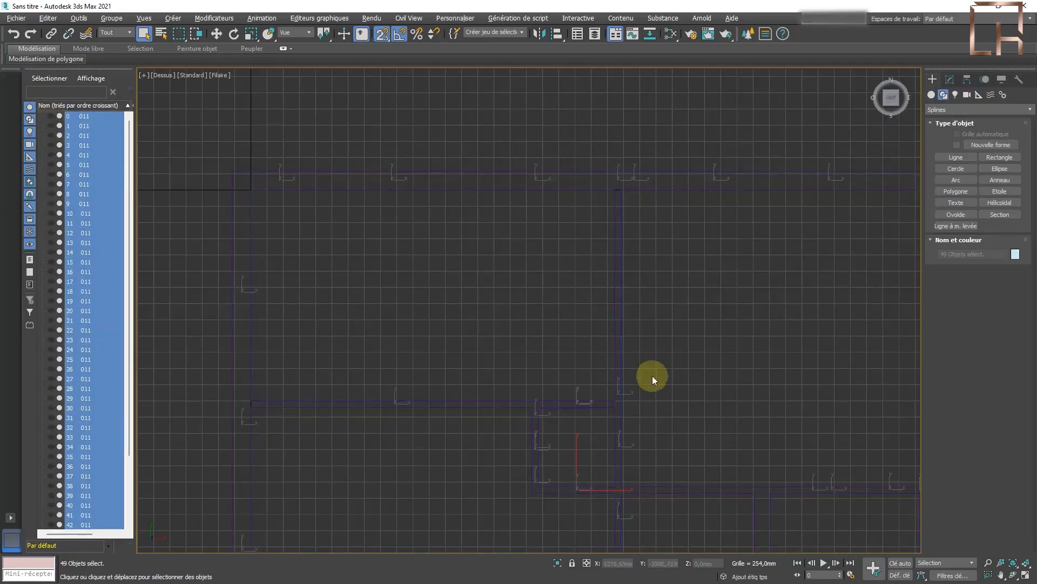
Check the traced contours, select Ligne001 and convert it to an editable spline
scroll(604, 205, up, 5)
scroll(630, 246, up, 2)
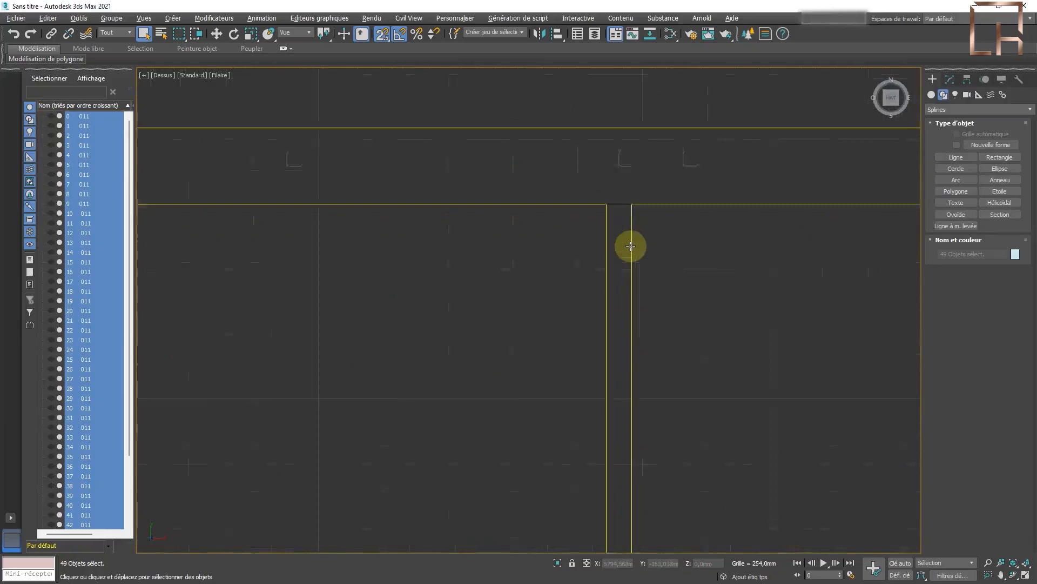
scroll(609, 195, down, 3)
scroll(608, 196, down, 5)
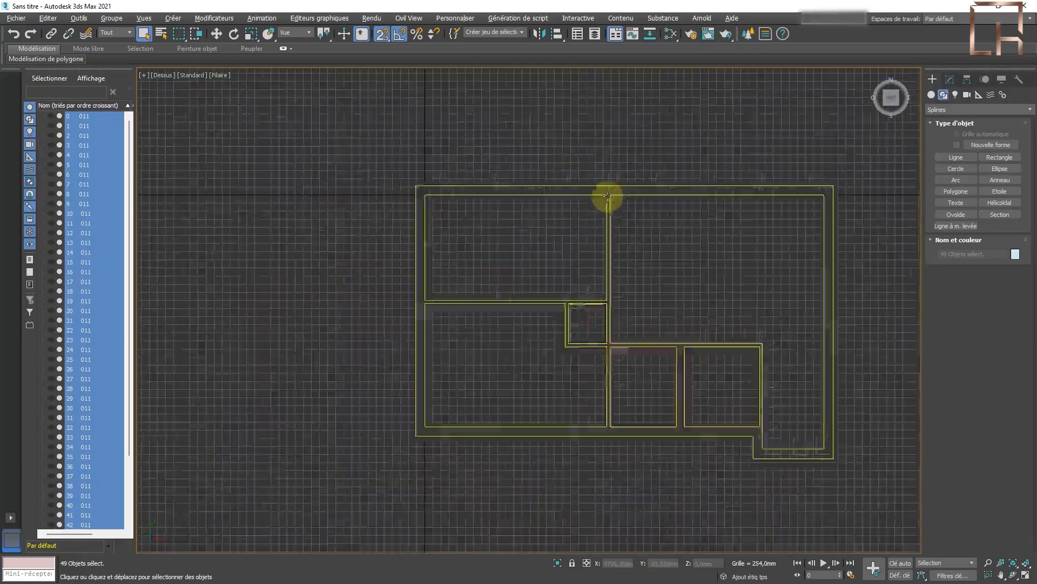
scroll(578, 308, up, 5)
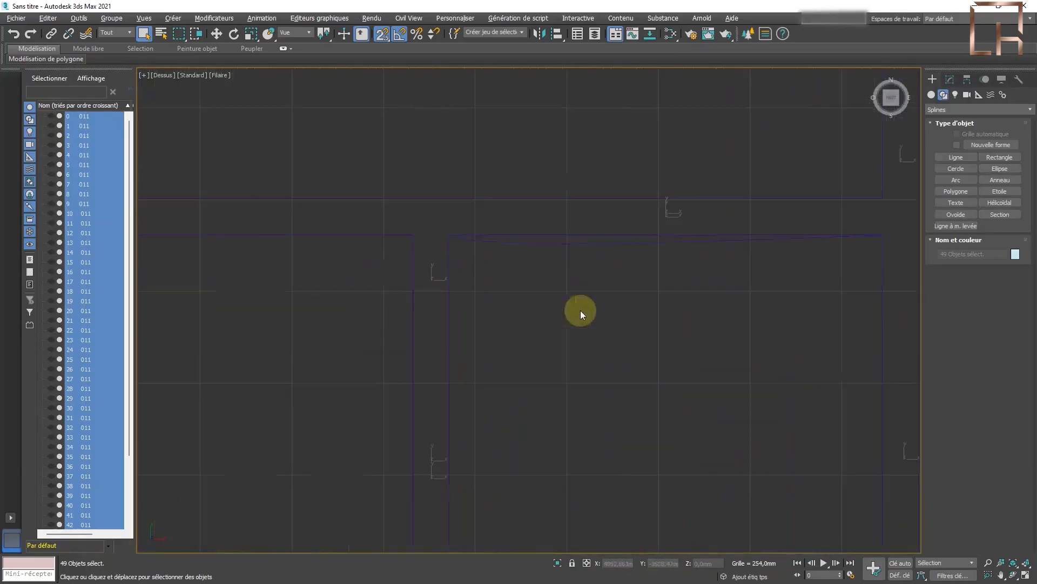
scroll(581, 310, up, 3)
click(592, 241)
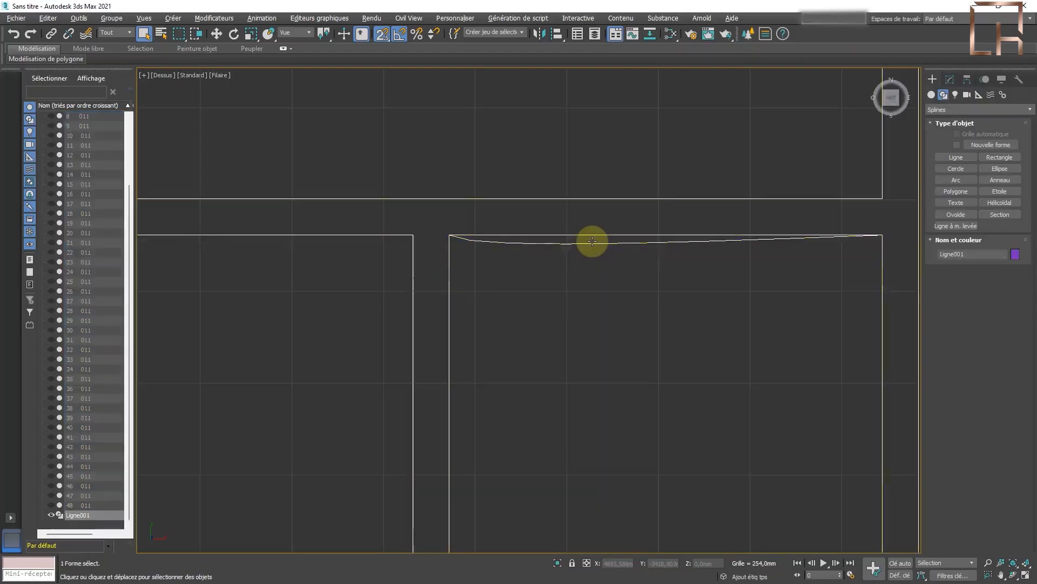
right_click(593, 241)
mouse_move(683, 352)
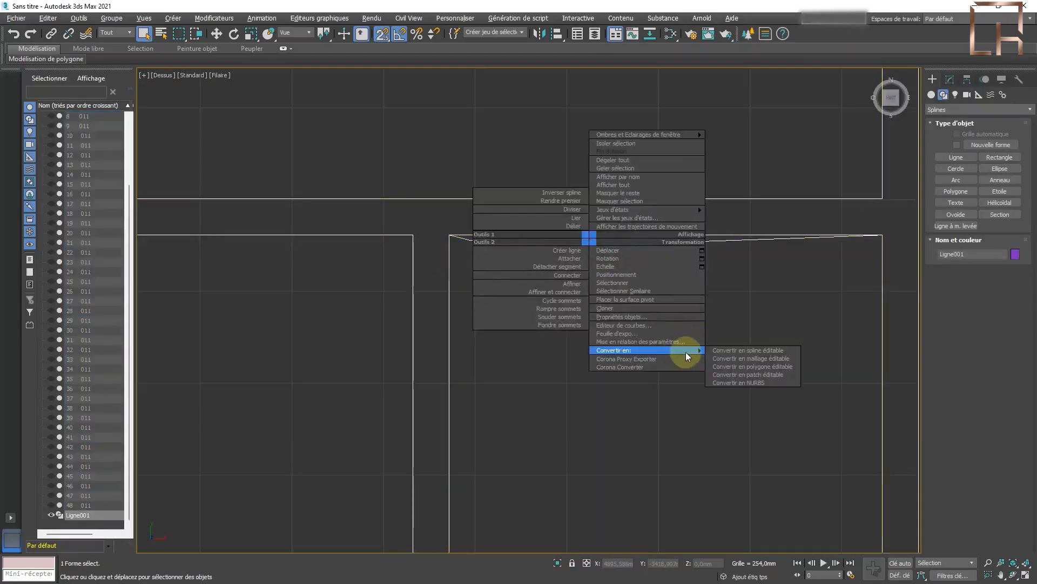
click(751, 351)
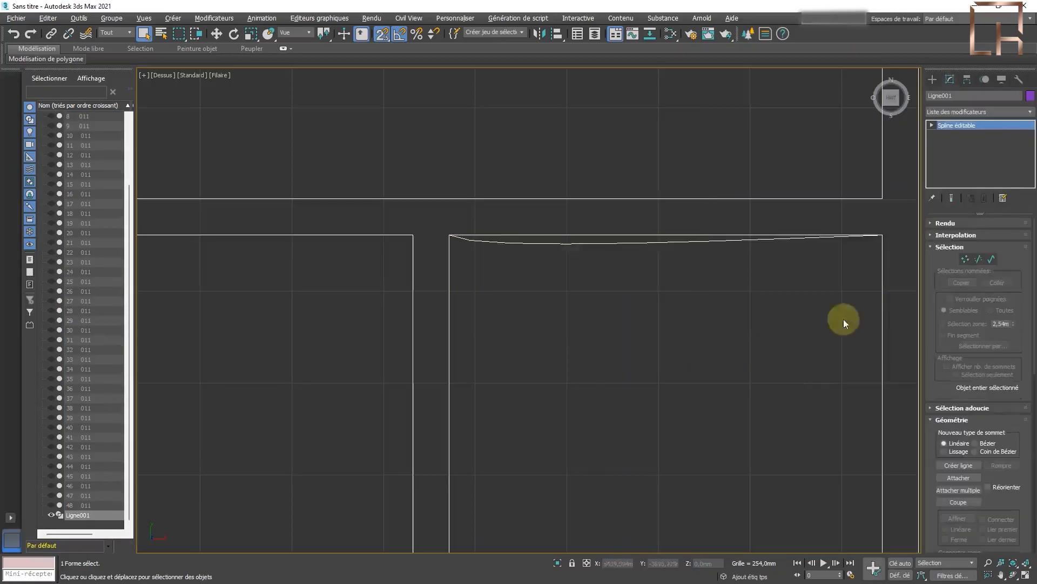
Delete the stray curved segment along the small square room's upper wall at segment level and leave sub-object editing
click(978, 258)
click(607, 243)
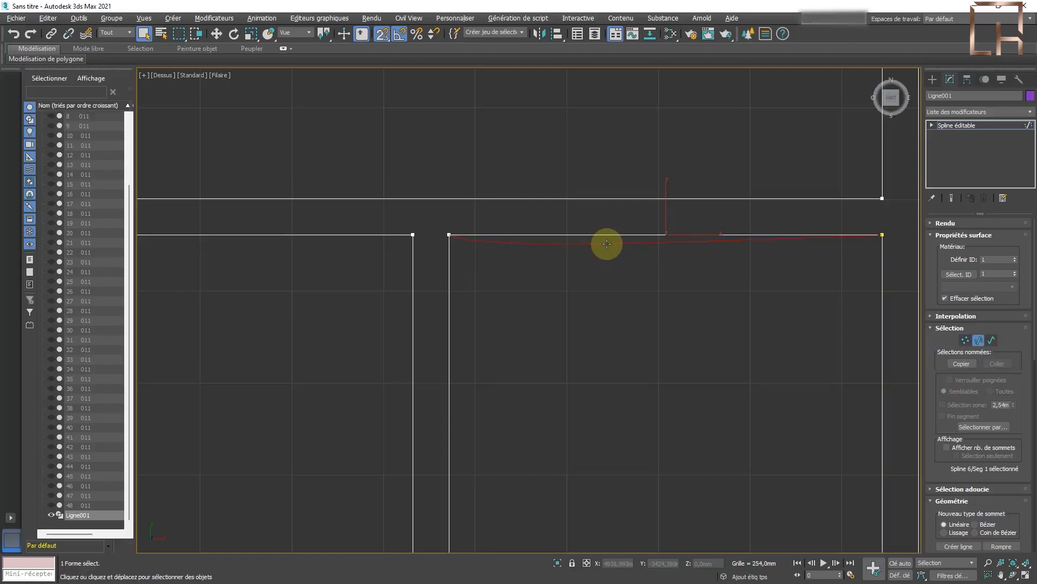
click(673, 306)
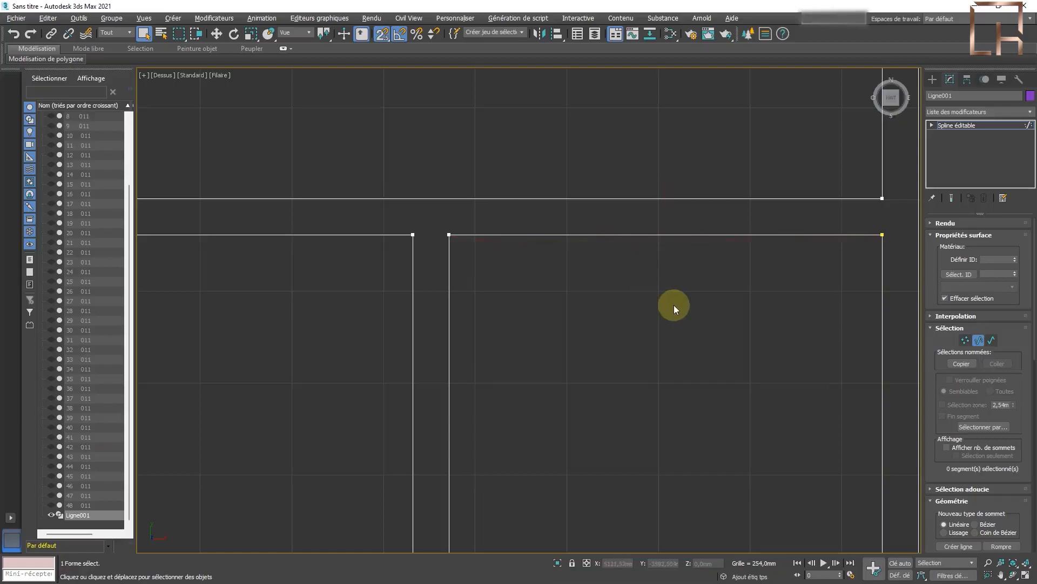
right_click(760, 151)
click(626, 329)
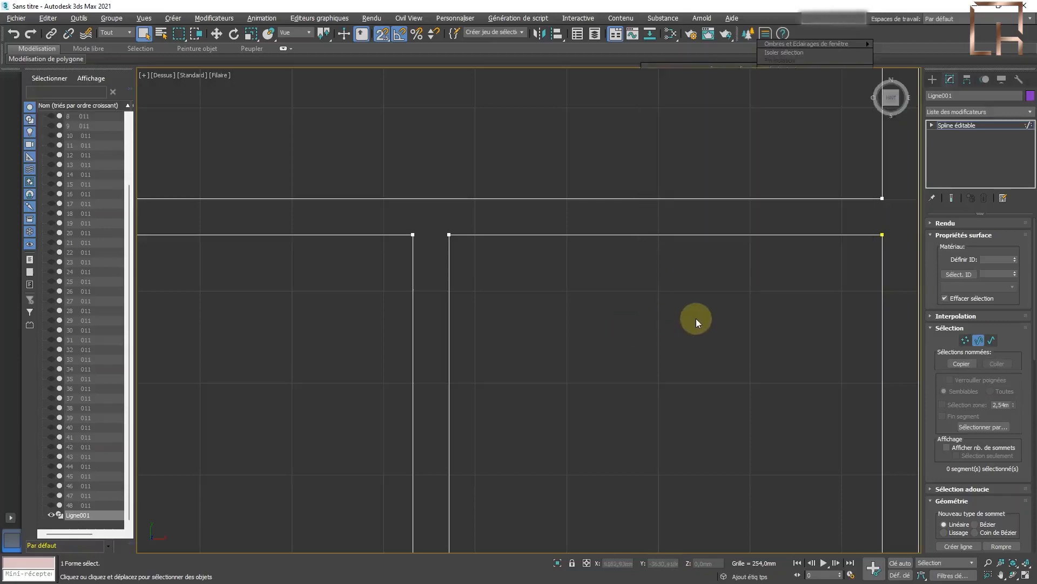
click(979, 340)
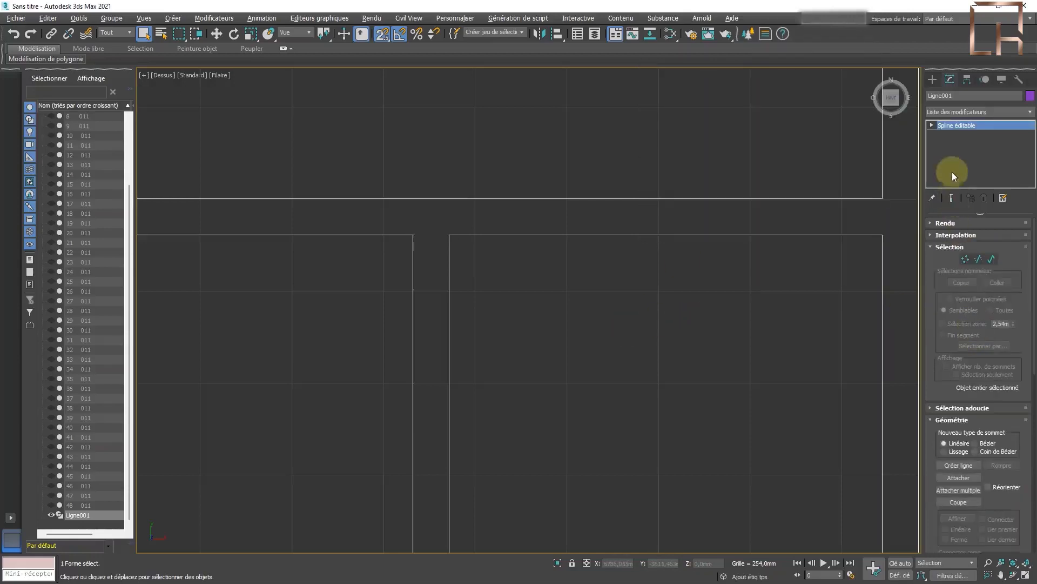
Bring the whole traced plan into view, restore the four-viewport layout and make the Perspective viewport active
click(932, 79)
scroll(674, 301, down, 8)
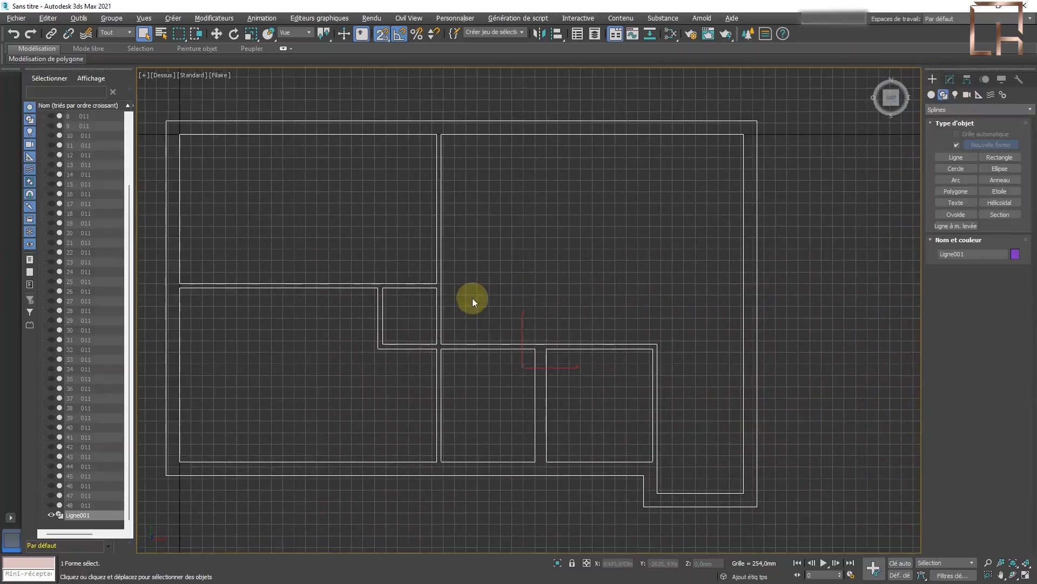
key(alt+w)
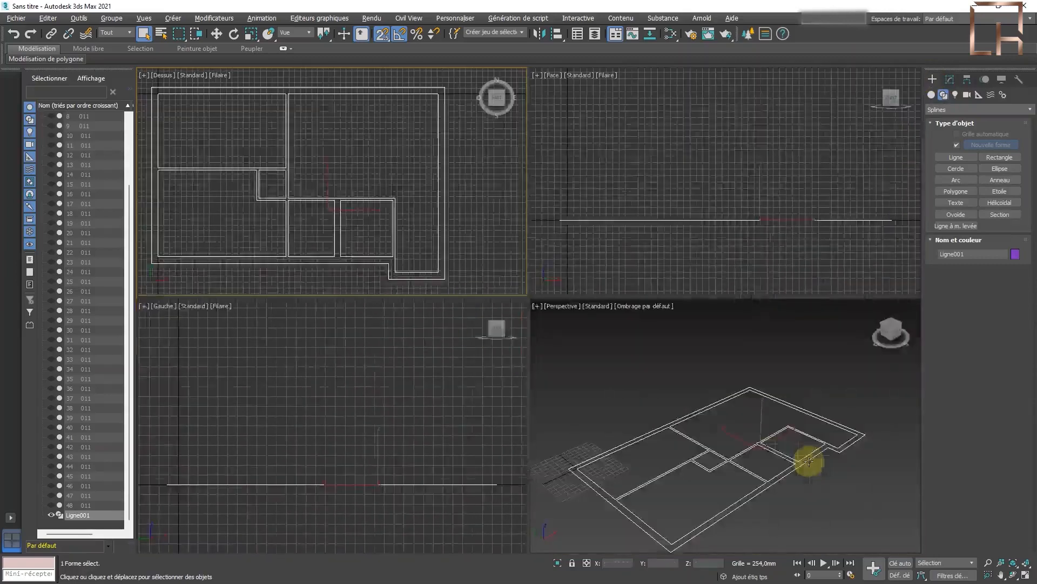
click(679, 419)
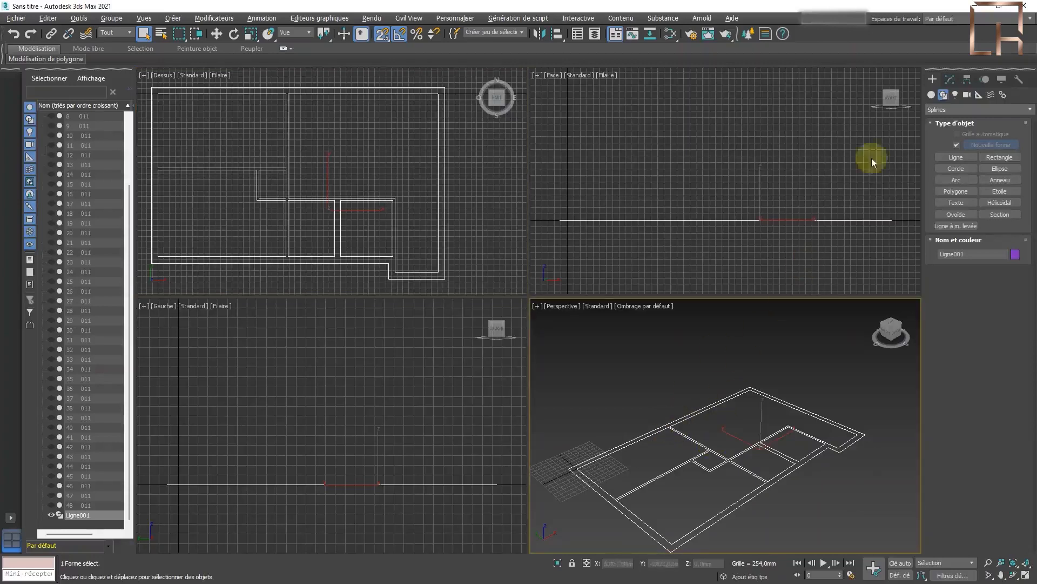
Display the modifier stack of the traced spline Ligne001
click(950, 80)
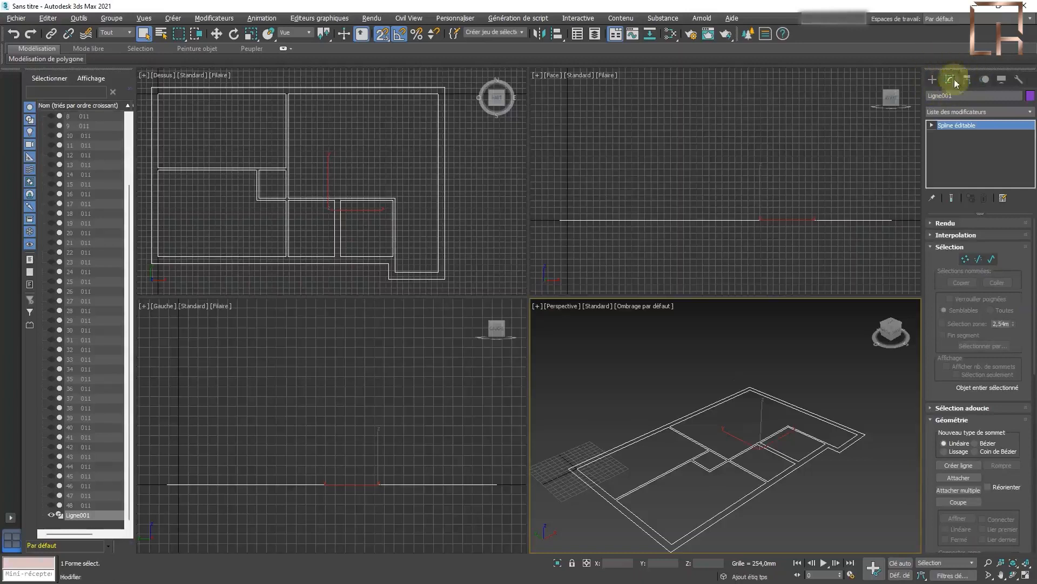
click(965, 112)
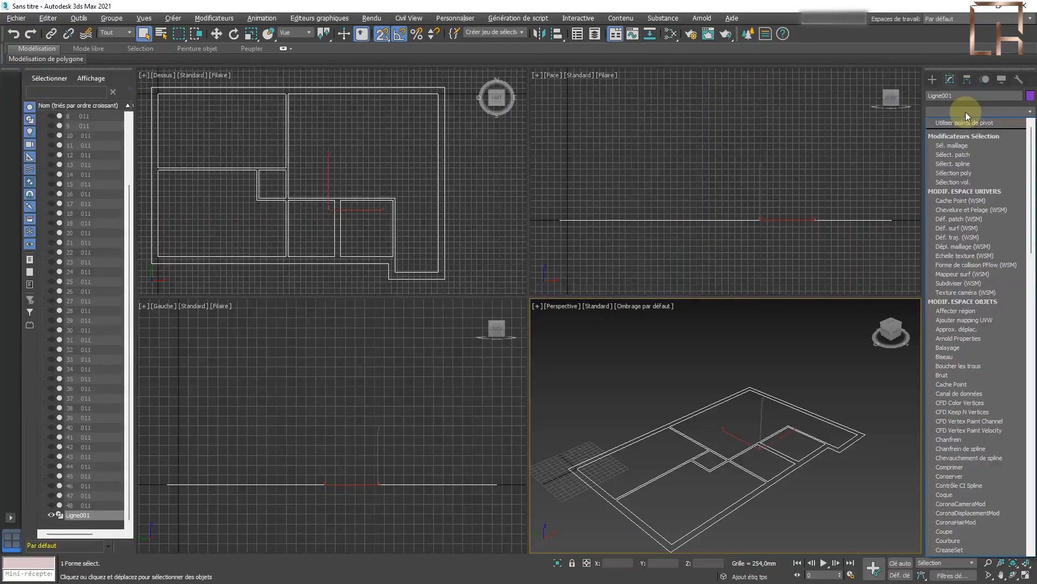
text(ex)
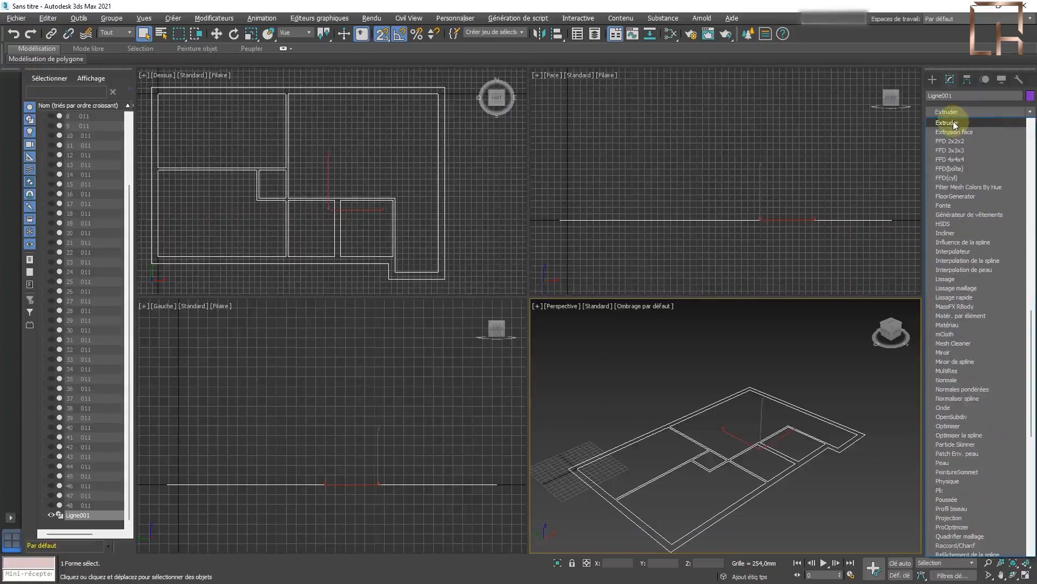
scroll(989, 212, up, 15)
scroll(990, 215, up, 3)
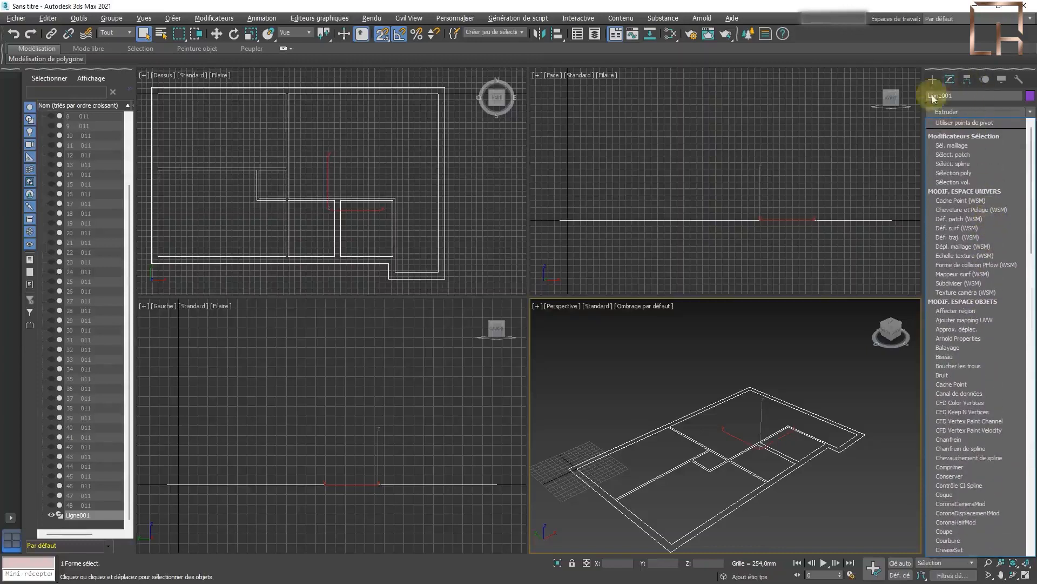
click(918, 115)
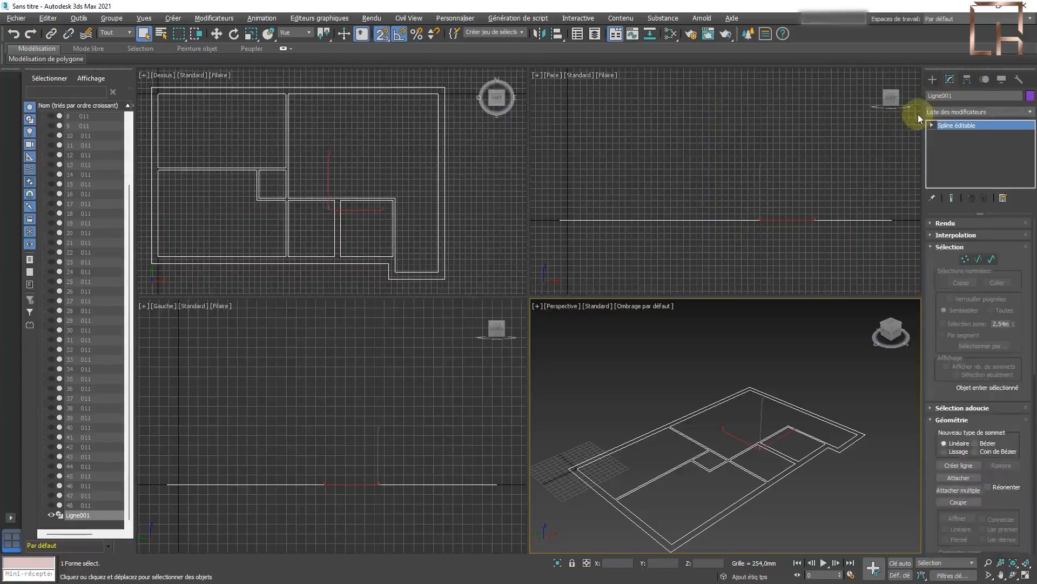
Apply the Extruder modifier to the traced spline Ligne001 to turn the floor plan into walls
click(955, 110)
text(Extruder)
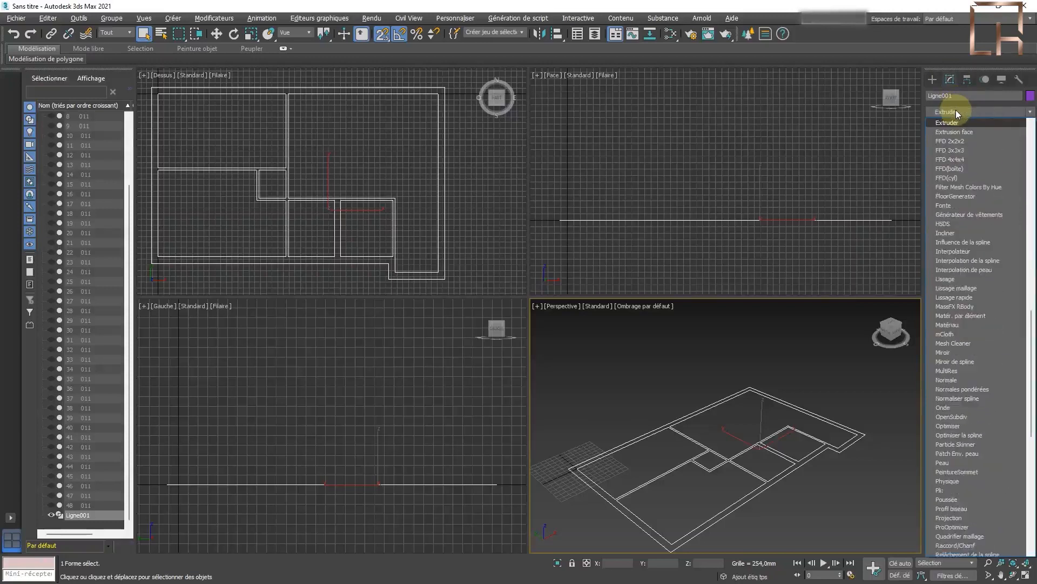
click(949, 123)
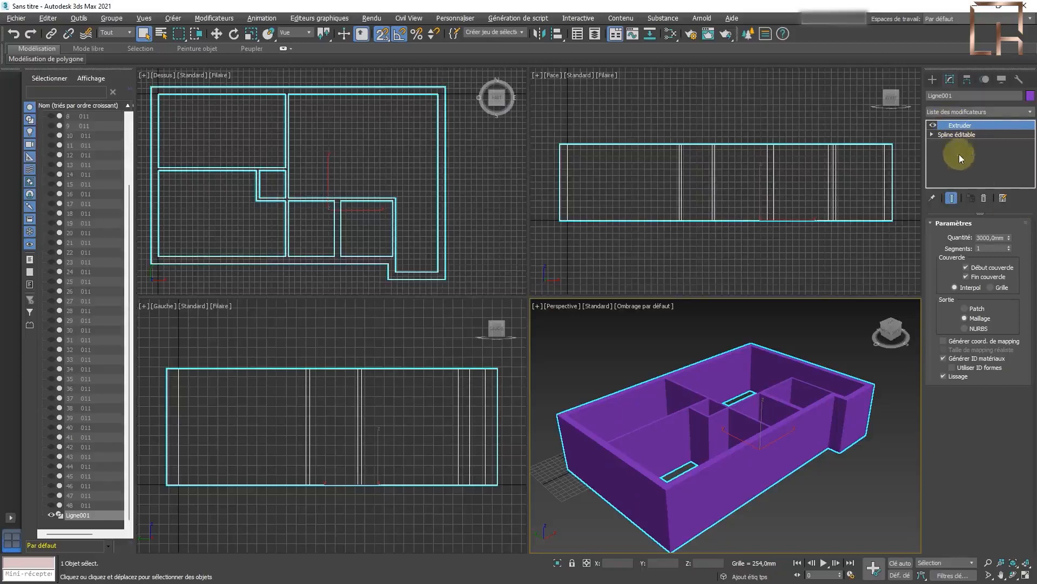
Set the wall extrusion amount to 3000 mm and deselect the walls
click(984, 238)
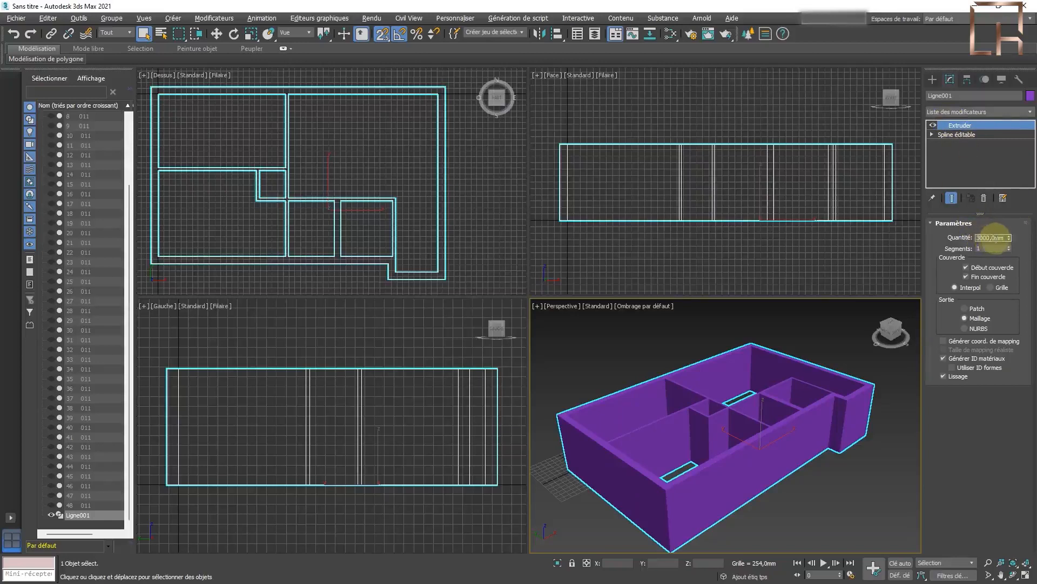
click(984, 237)
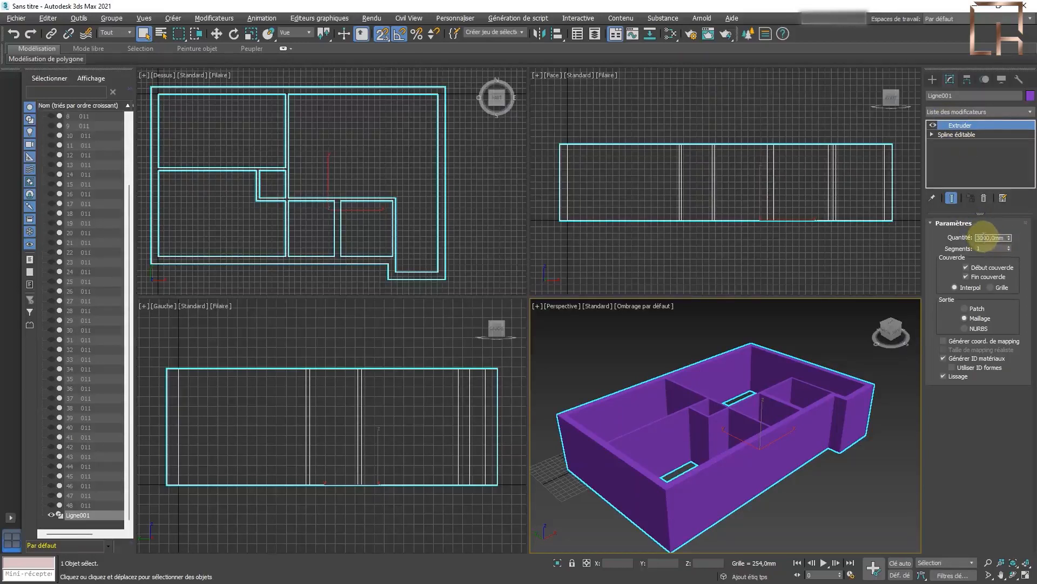
double_click(984, 238)
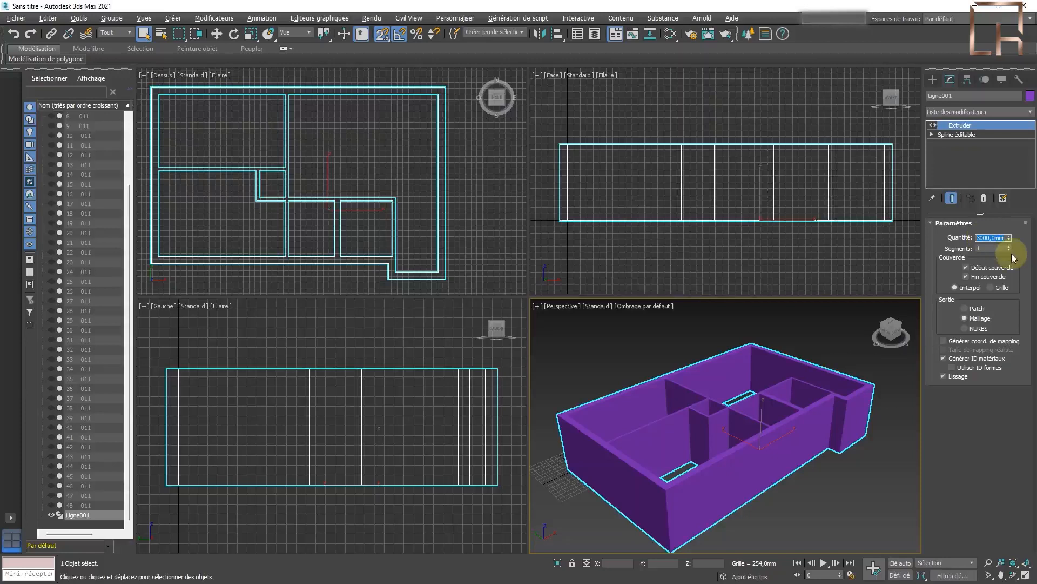
text(0)
key(Tab)
double_click(986, 238)
text(3000)
key(Tab)
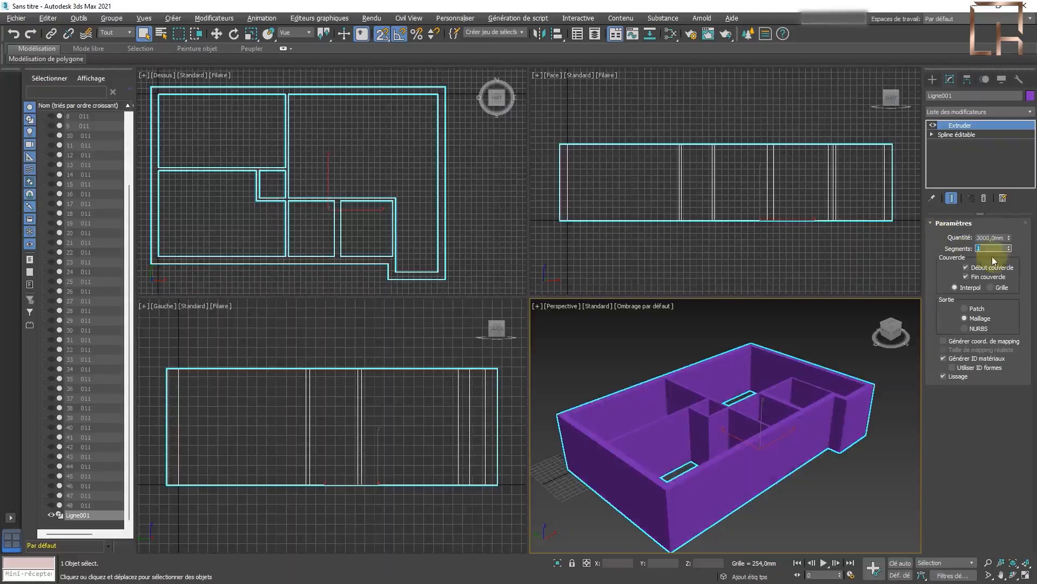
click(867, 491)
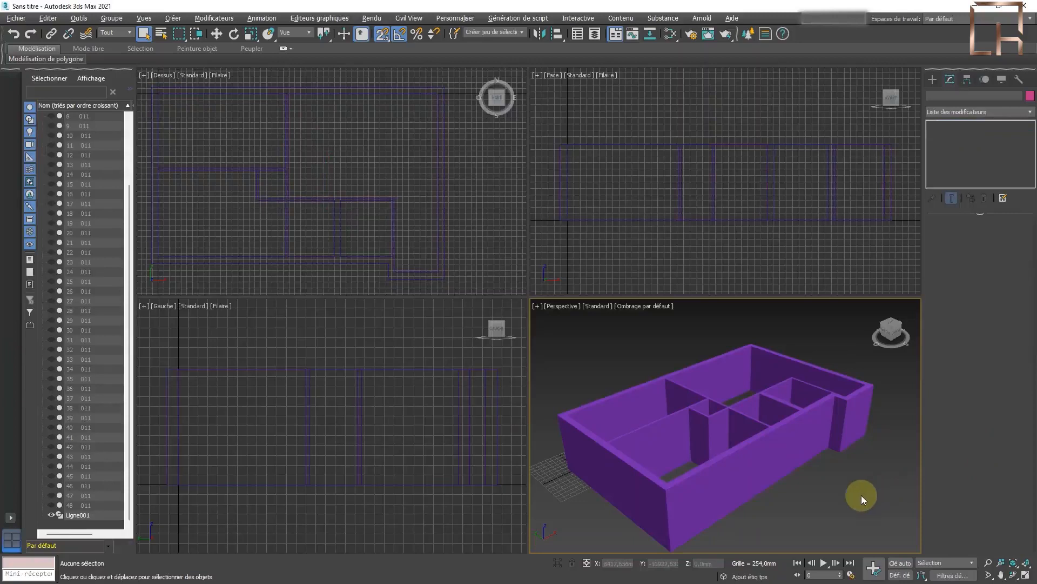
Select the extruded walls in the top view, change their object colour to pale blue and clear the selection
scroll(463, 226, down, 2)
drag(465, 273, 430, 248)
drag(203, 109, 209, 103)
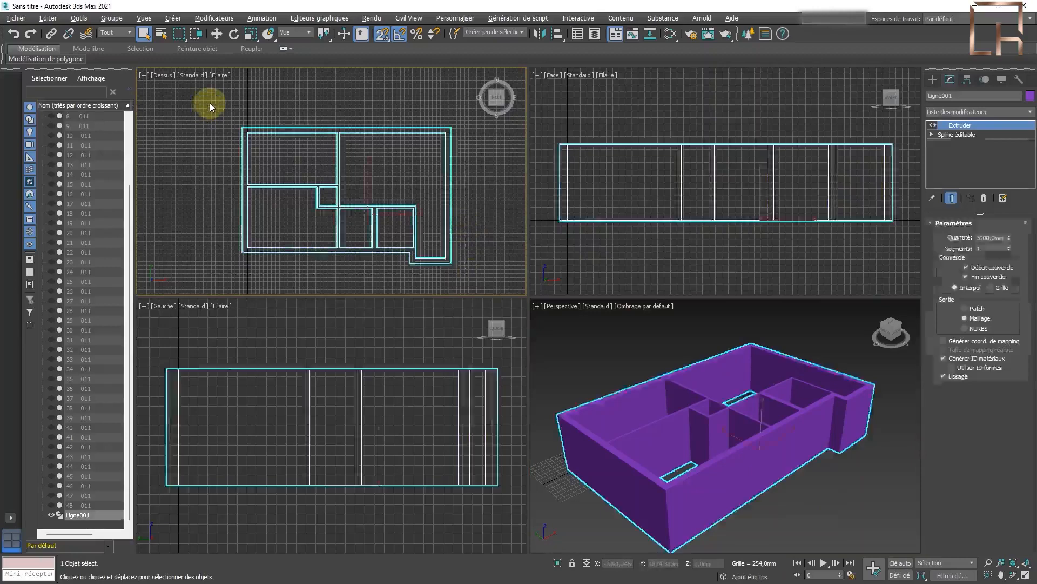
click(1030, 97)
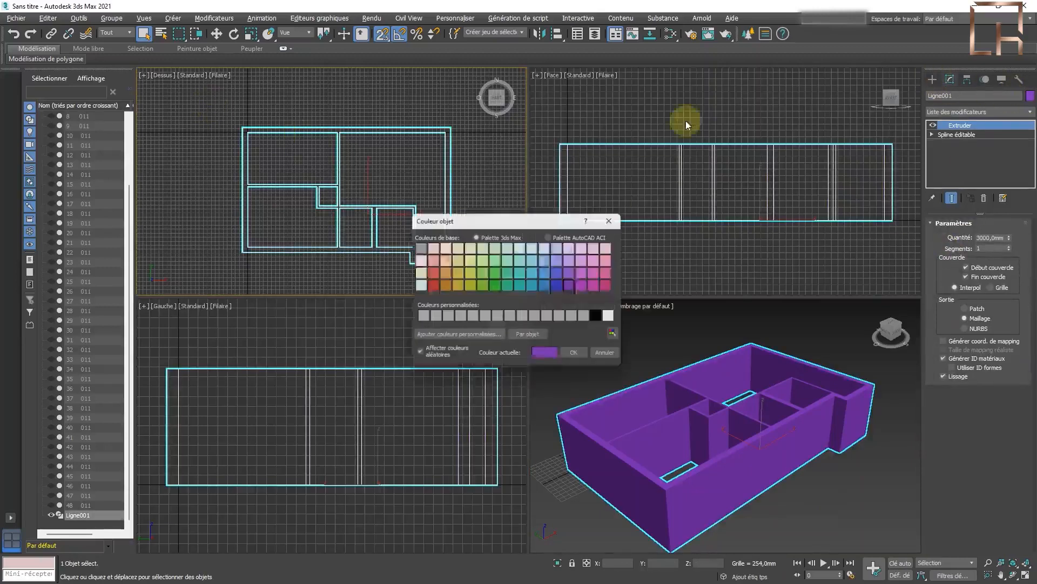
click(548, 247)
click(579, 357)
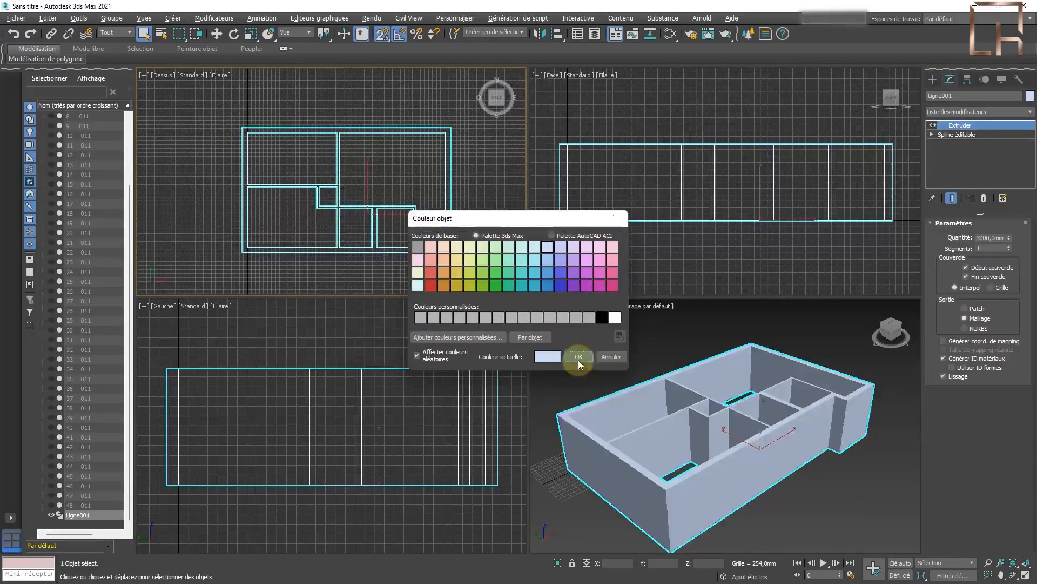
click(505, 257)
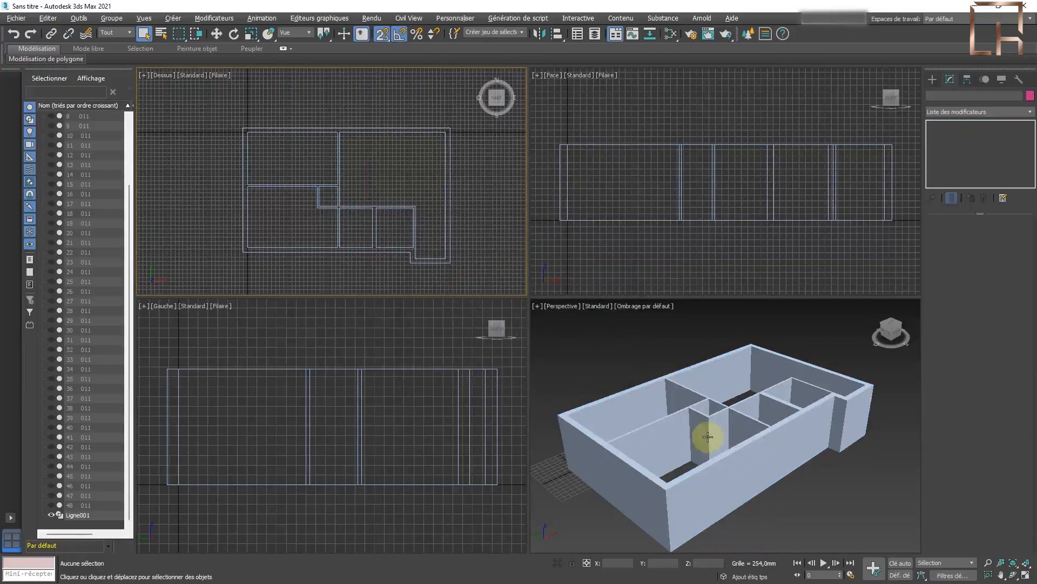